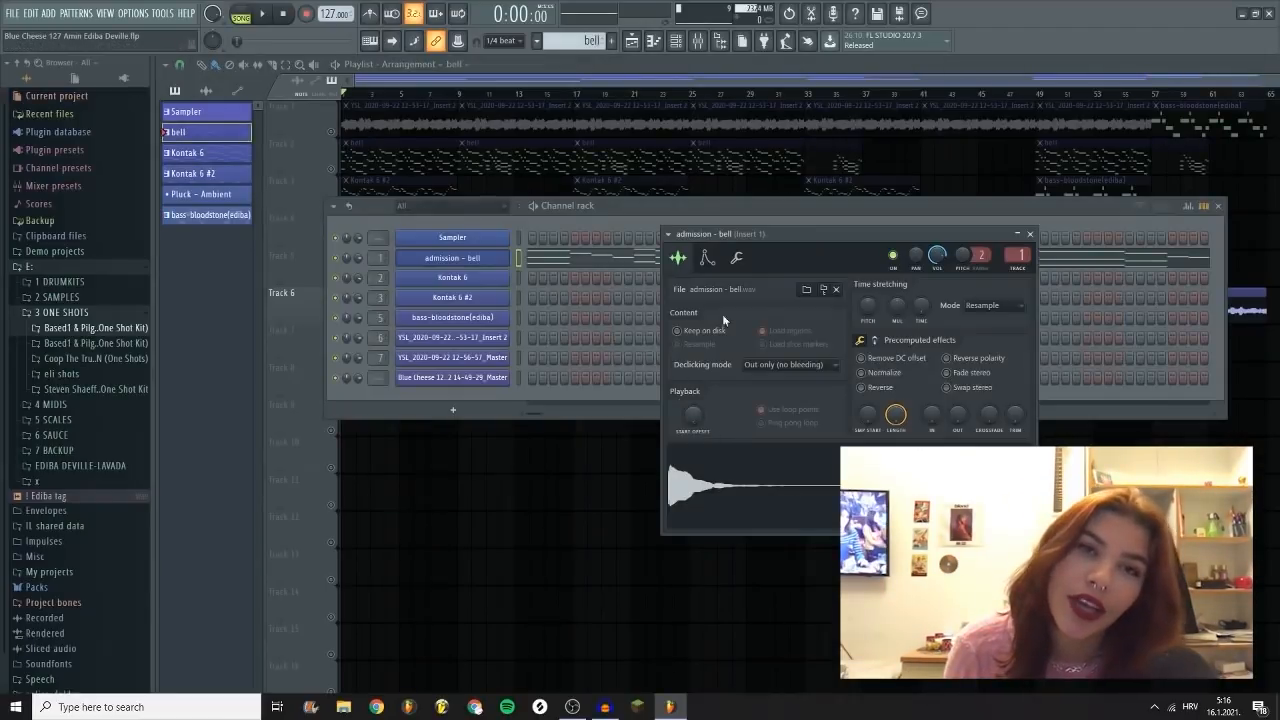
Leave the admission - bell sampler settings and play the bell melody in its piano roll.
click(1030, 234)
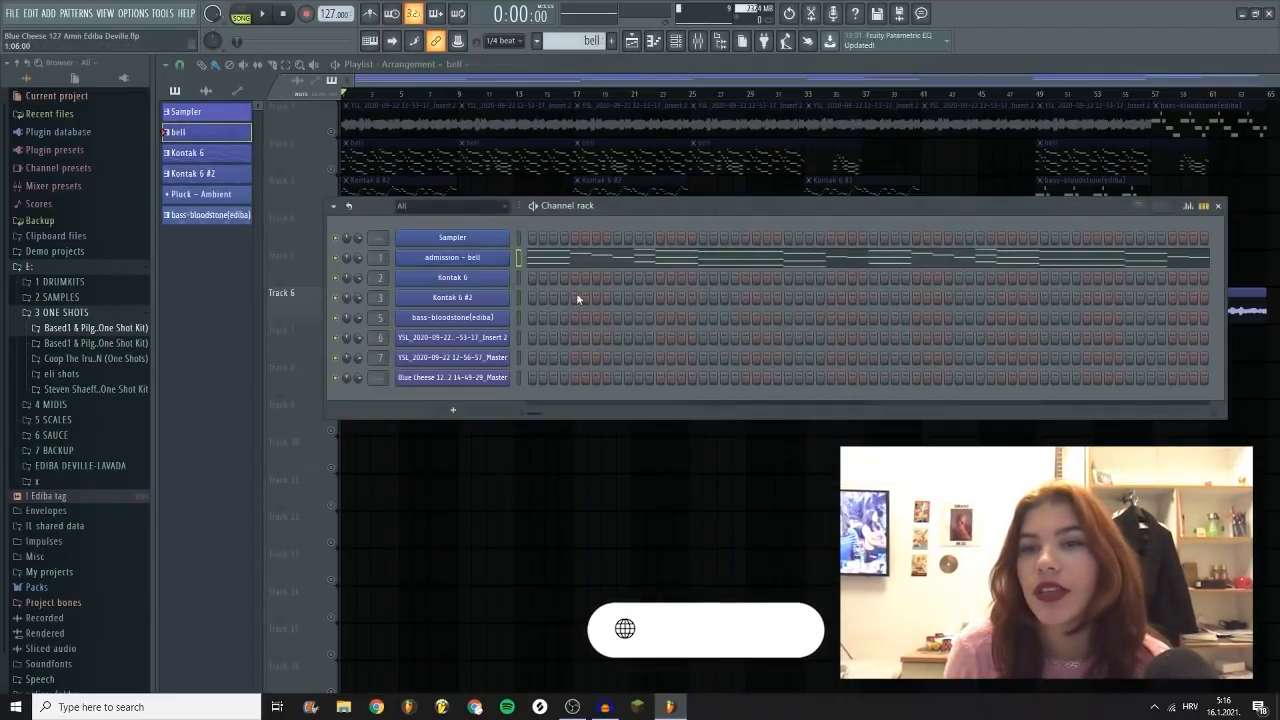
click(540, 262)
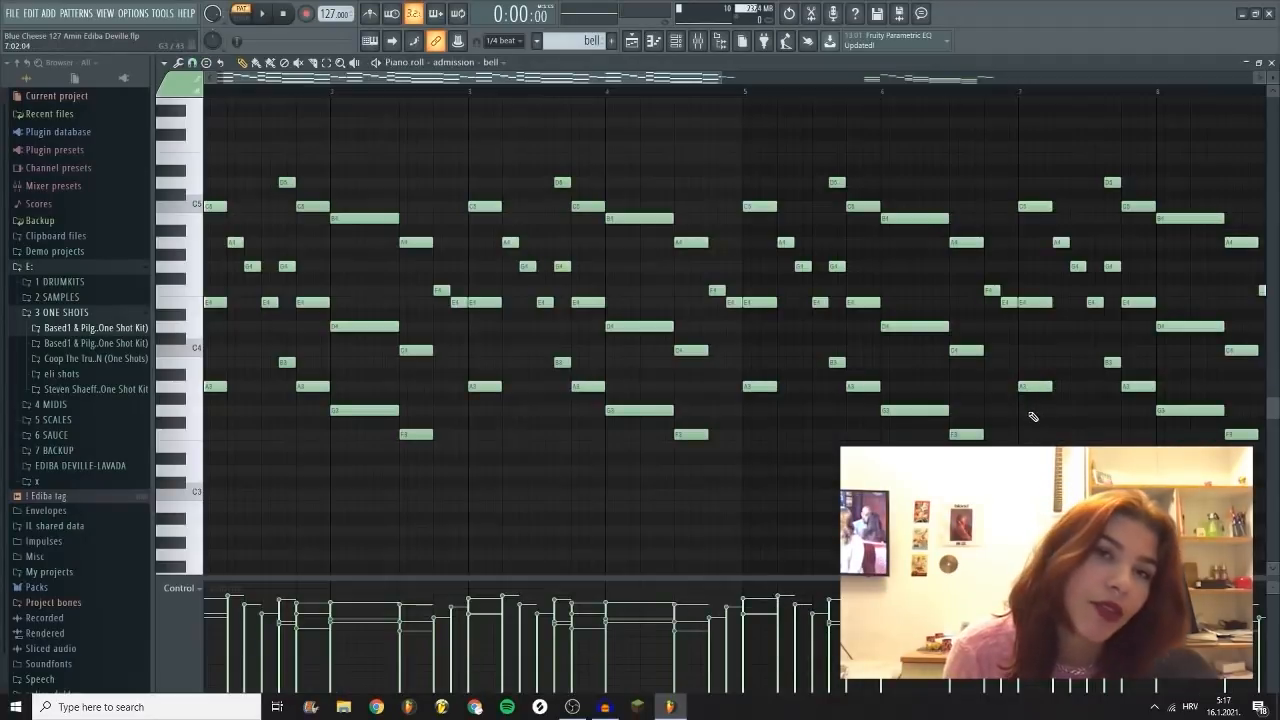
key(space)
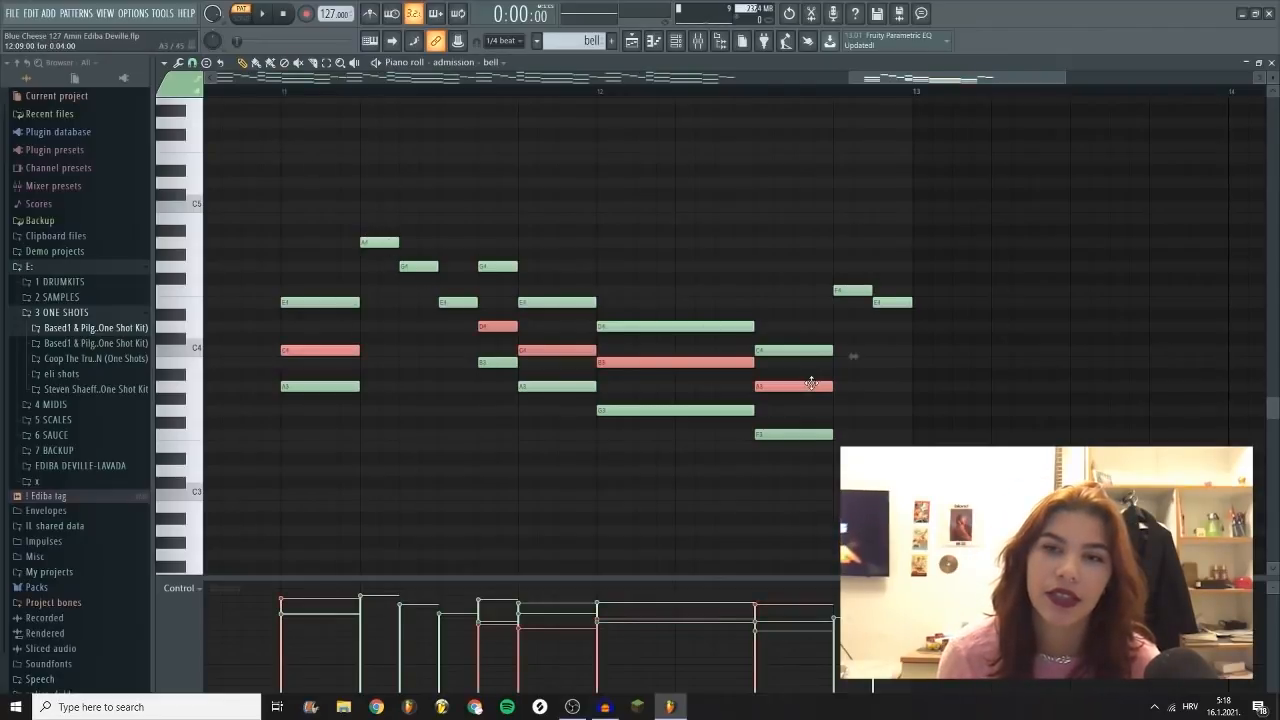
Raise the selected bell notes in bars 11 to 12 one octave and remove the whole demonstration phrase there.
key(ctrl+Up)
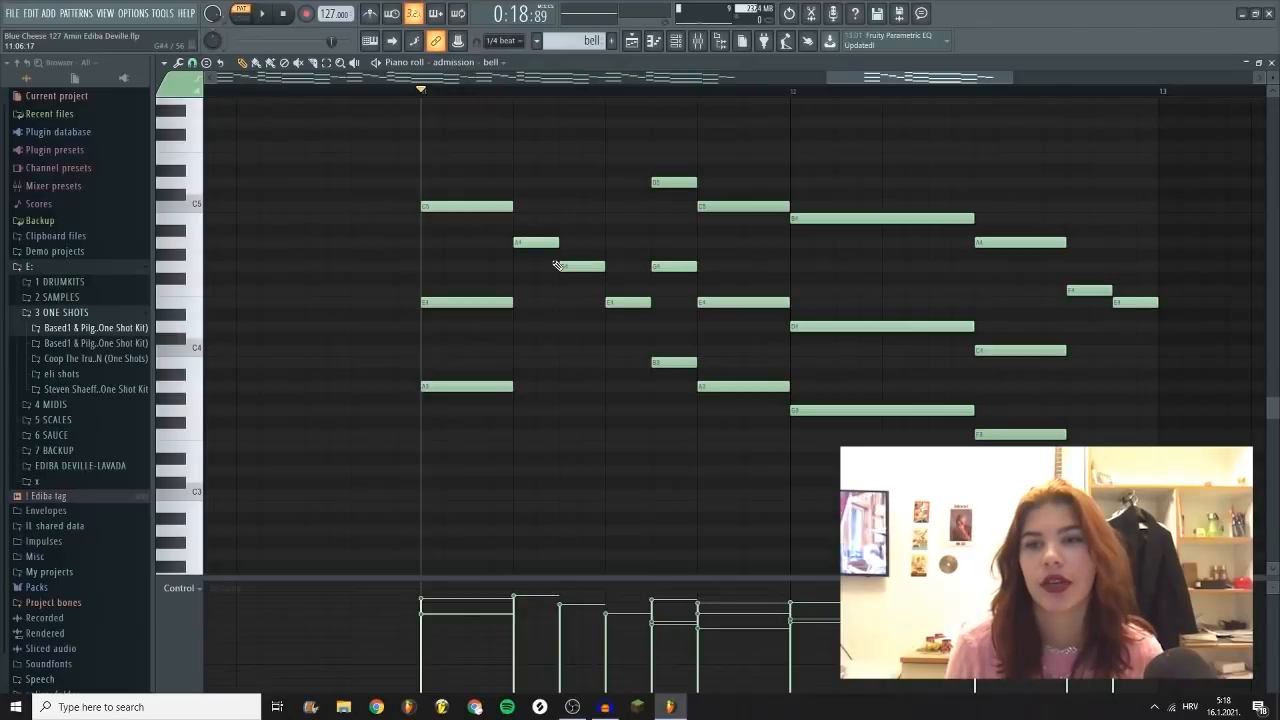
scroll(534, 334, down, 2)
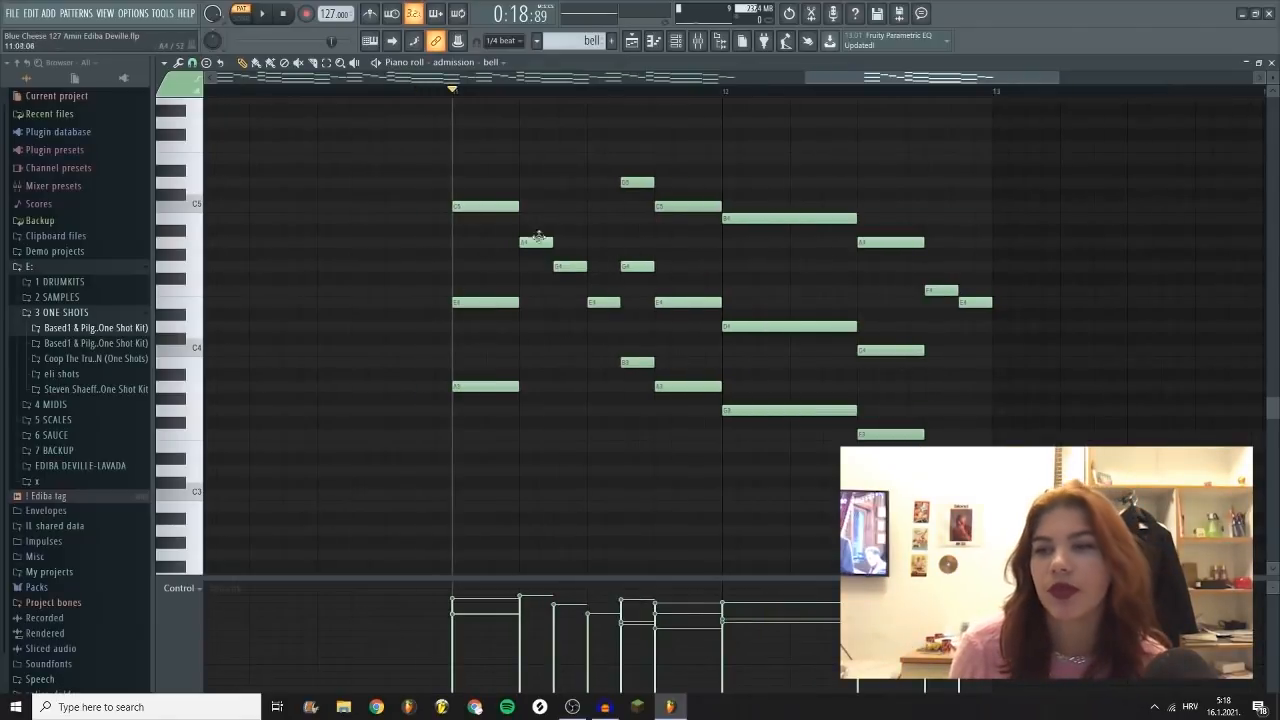
drag(1106, 487, 356, 132)
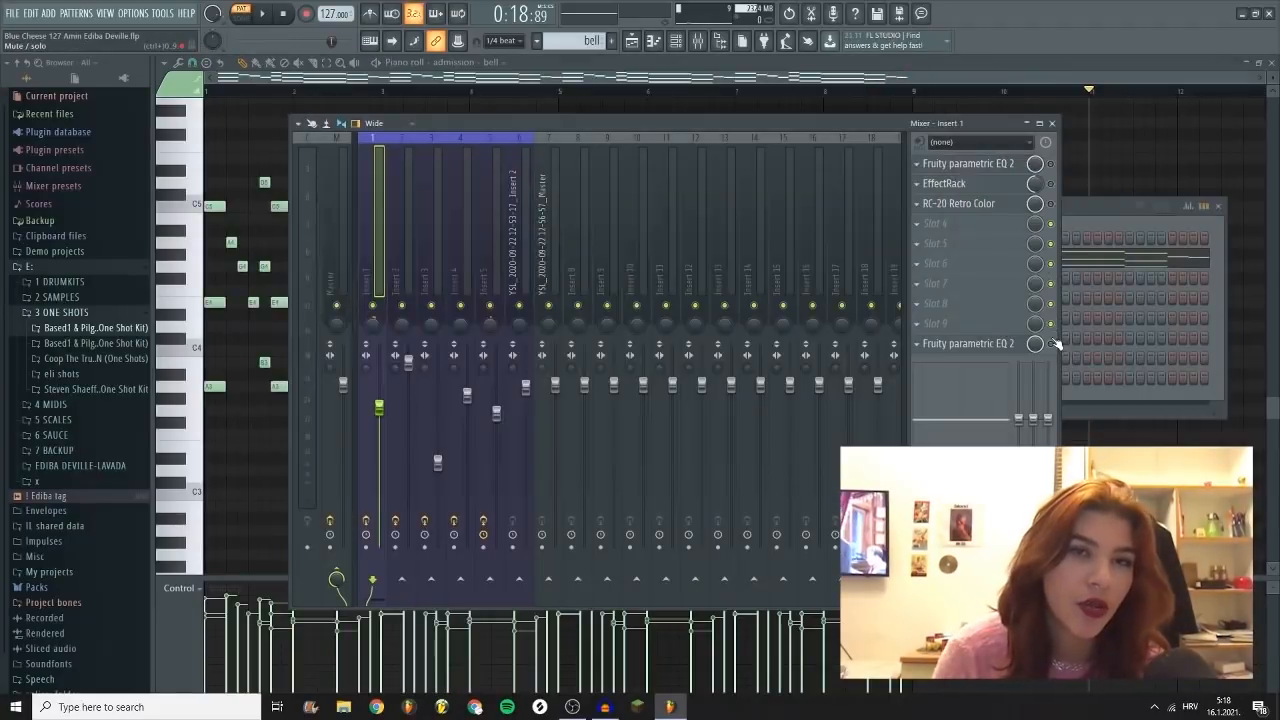
Audition the bell on mixer Insert 1 without effects and inspect the first Fruity parametric EQ 2 curve.
key(space)
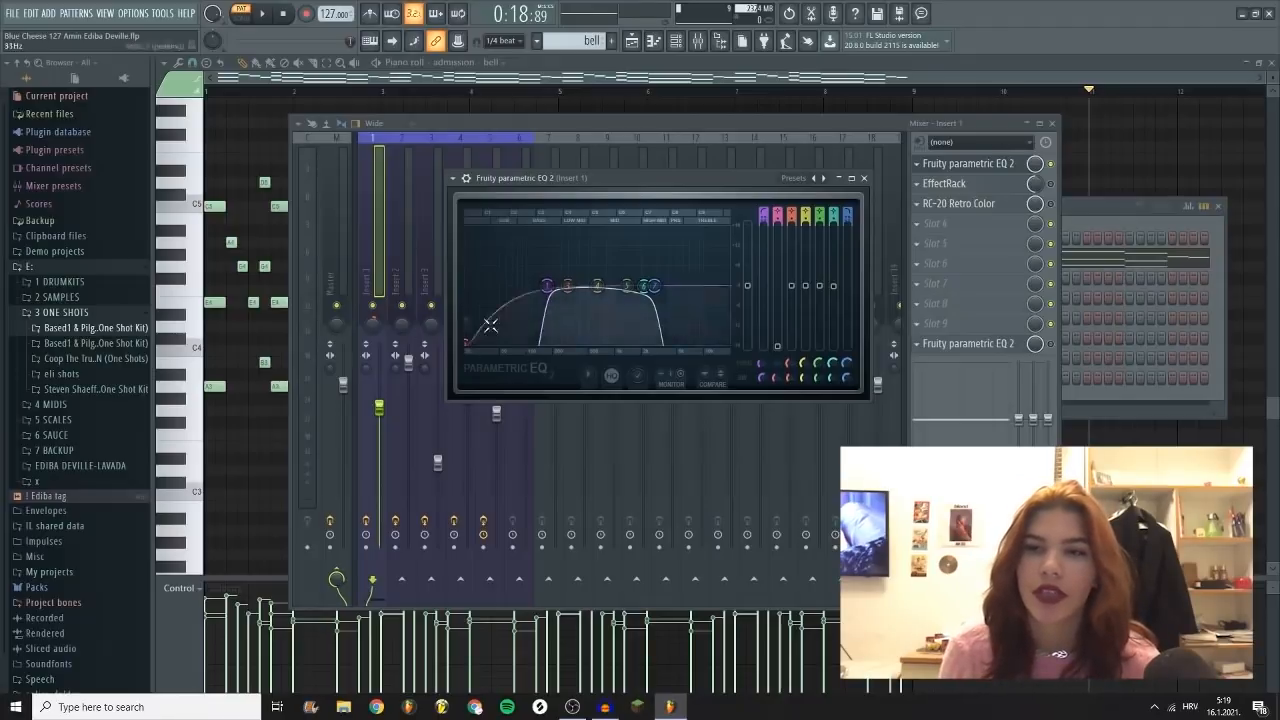
click(864, 178)
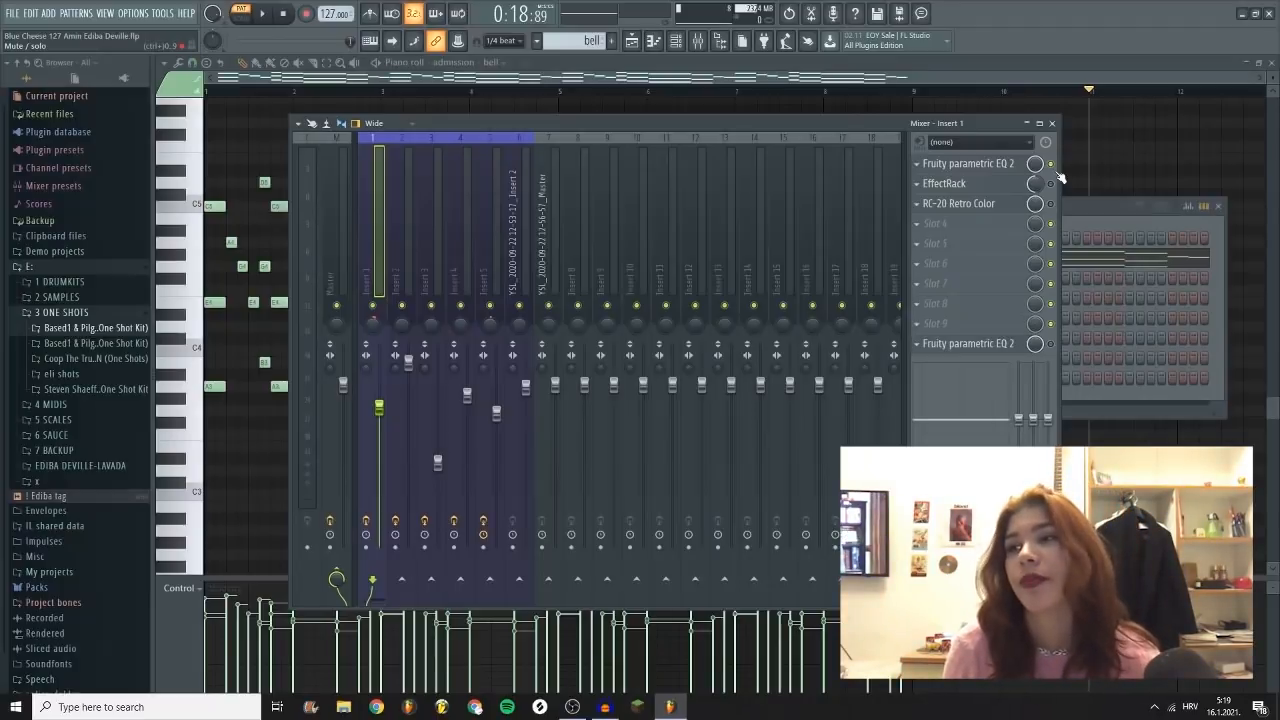
key(space)
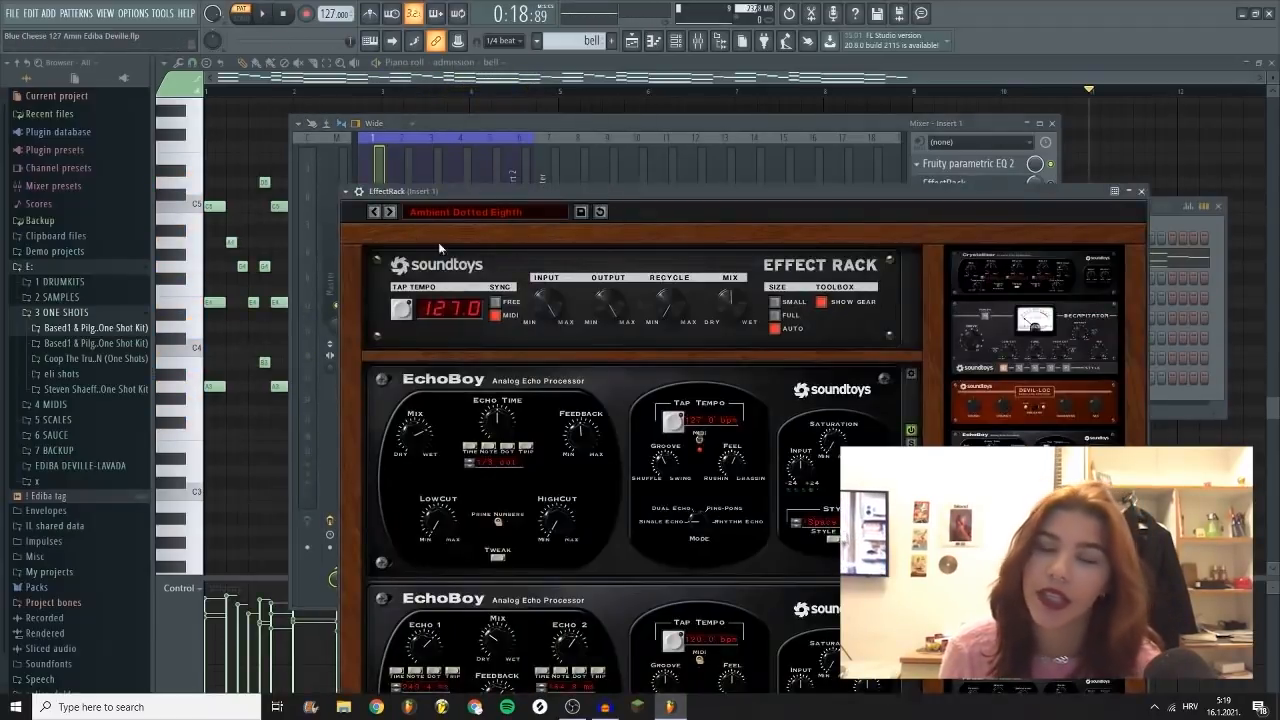
Inspect the EffectRack settings on Insert 1 and audition the bell with that effect active.
click(1141, 191)
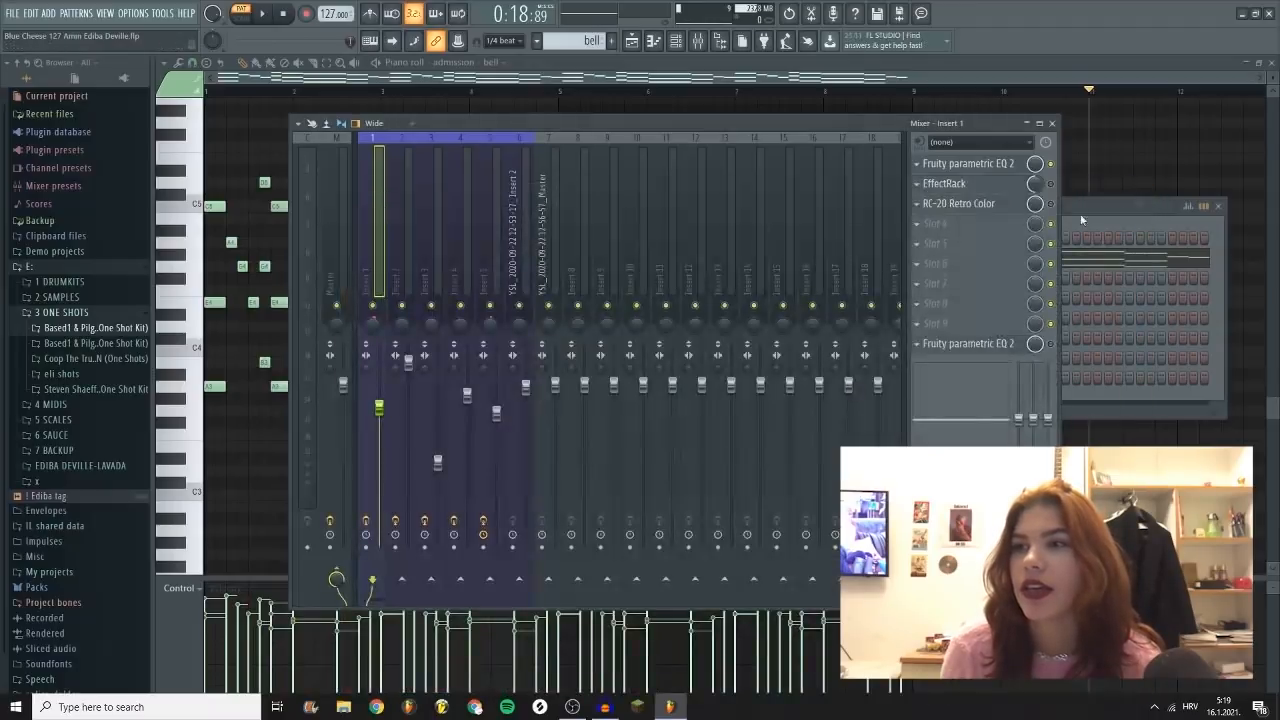
key(space)
key(space)
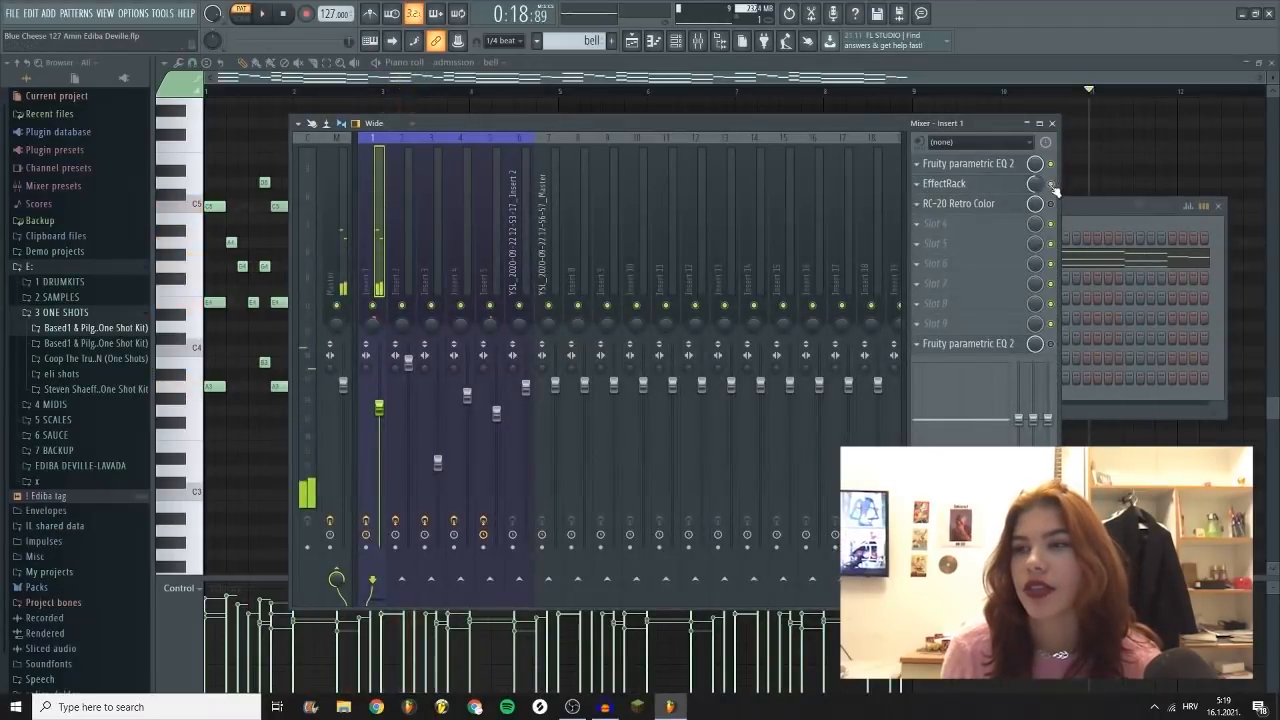
Inspect the RC-20 Retro Color settings and the final Fruity parametric EQ 2 low cut on the bell's insert.
click(988, 204)
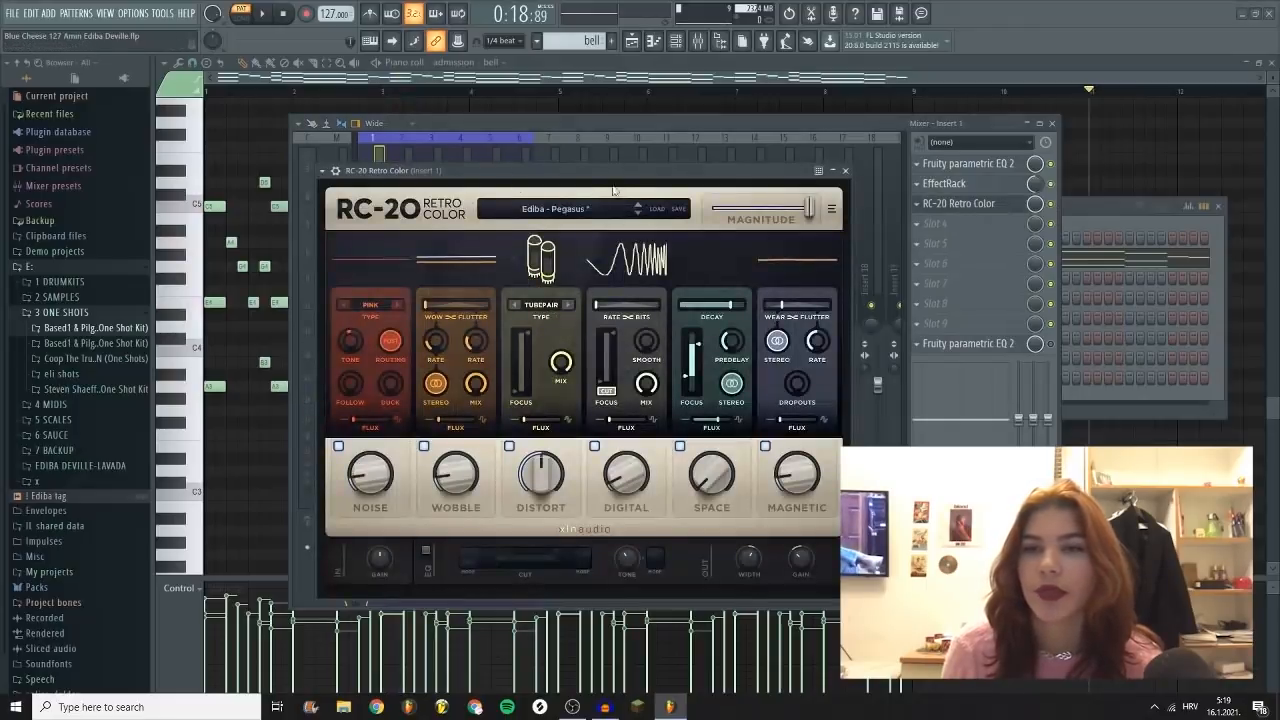
click(845, 170)
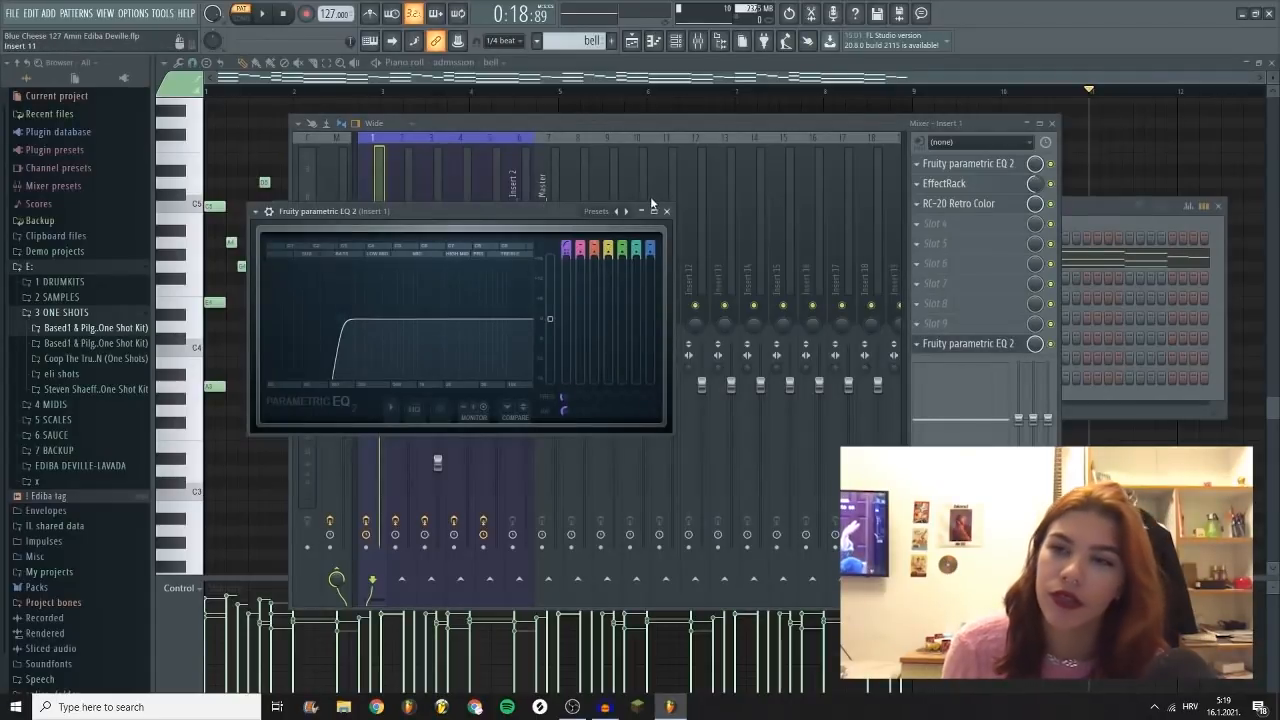
click(666, 212)
View the Electric Sunburst guitar on the Kontak 6 channel and play its chord notes from the start.
click(679, 43)
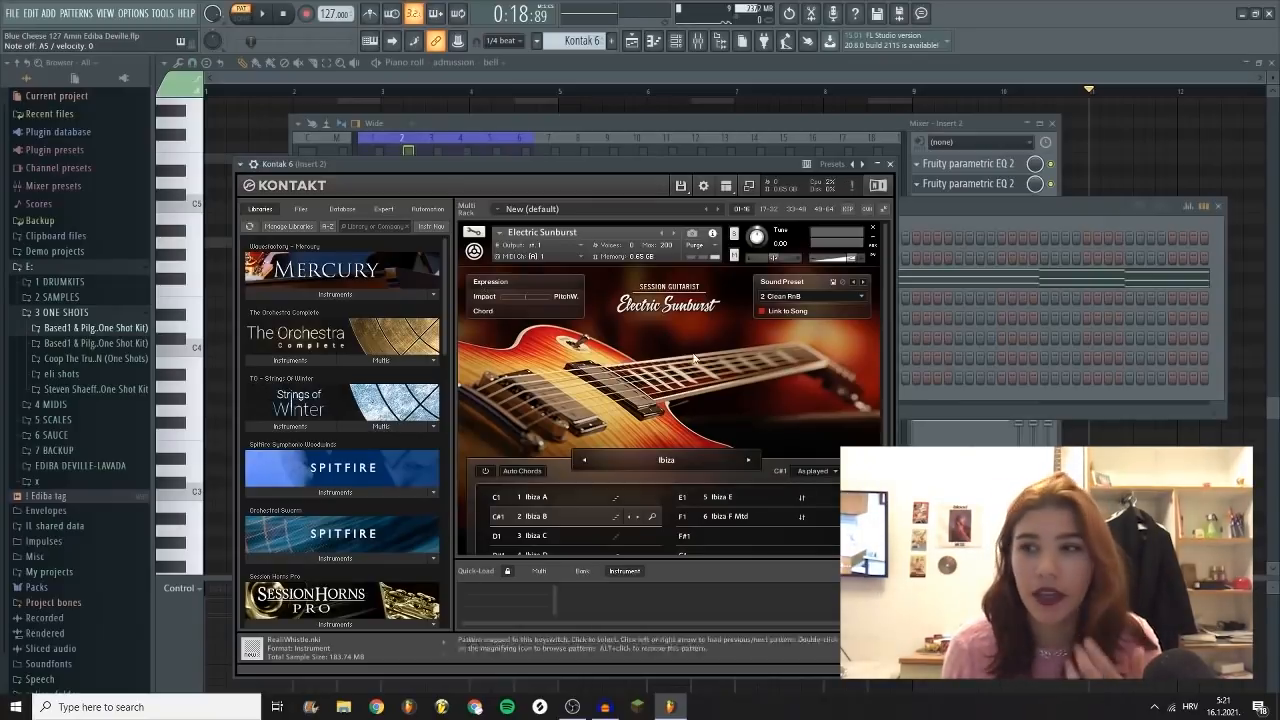
click(891, 165)
click(595, 288)
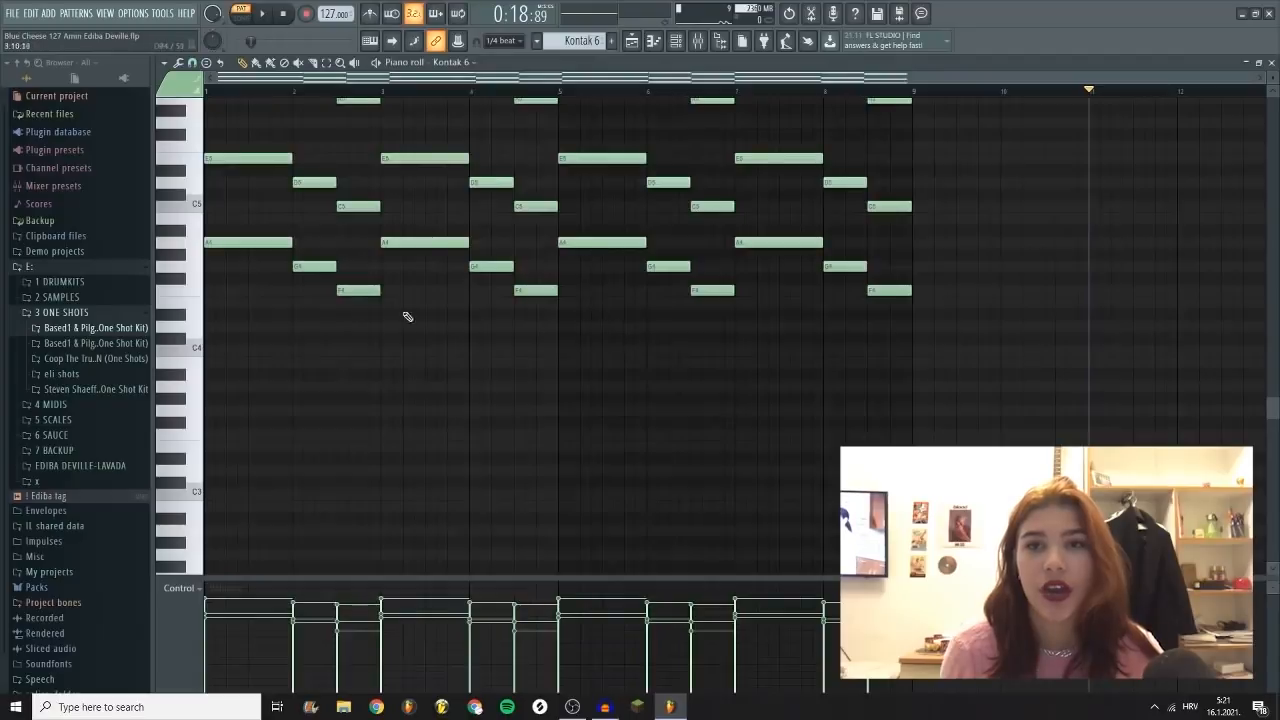
scroll(420, 134, up, 5)
drag(356, 92, 206, 93)
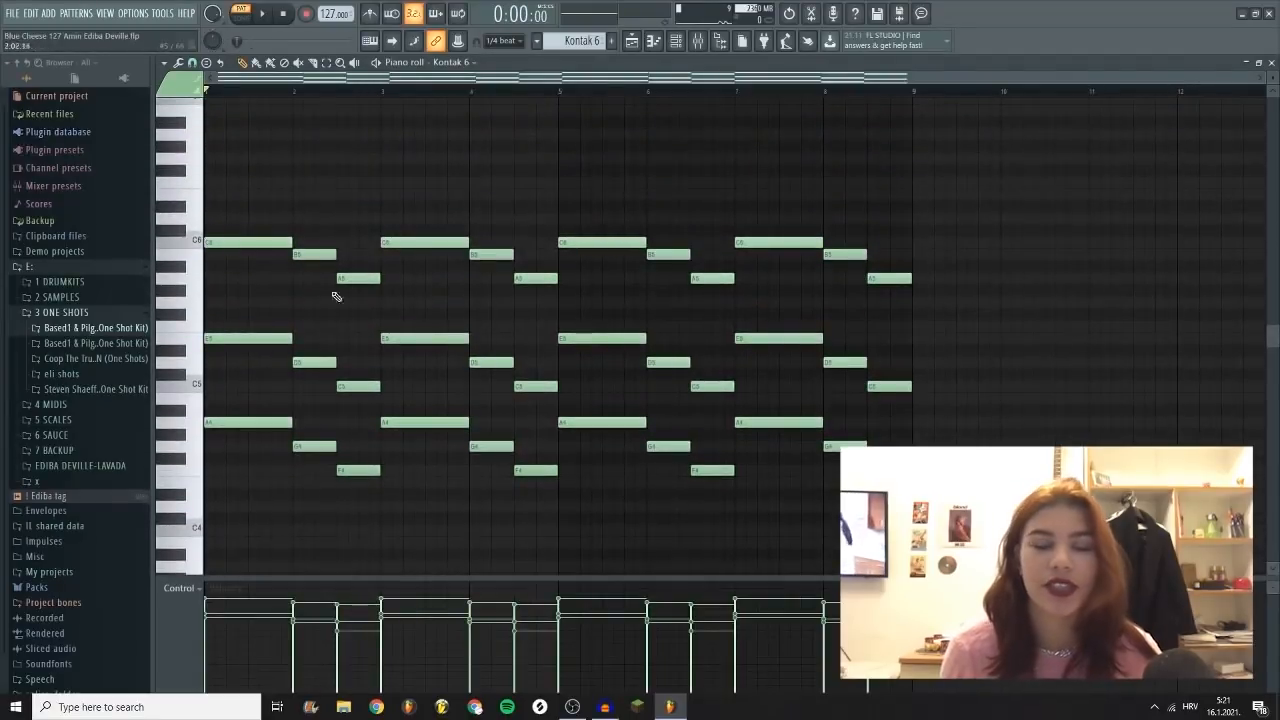
key(space)
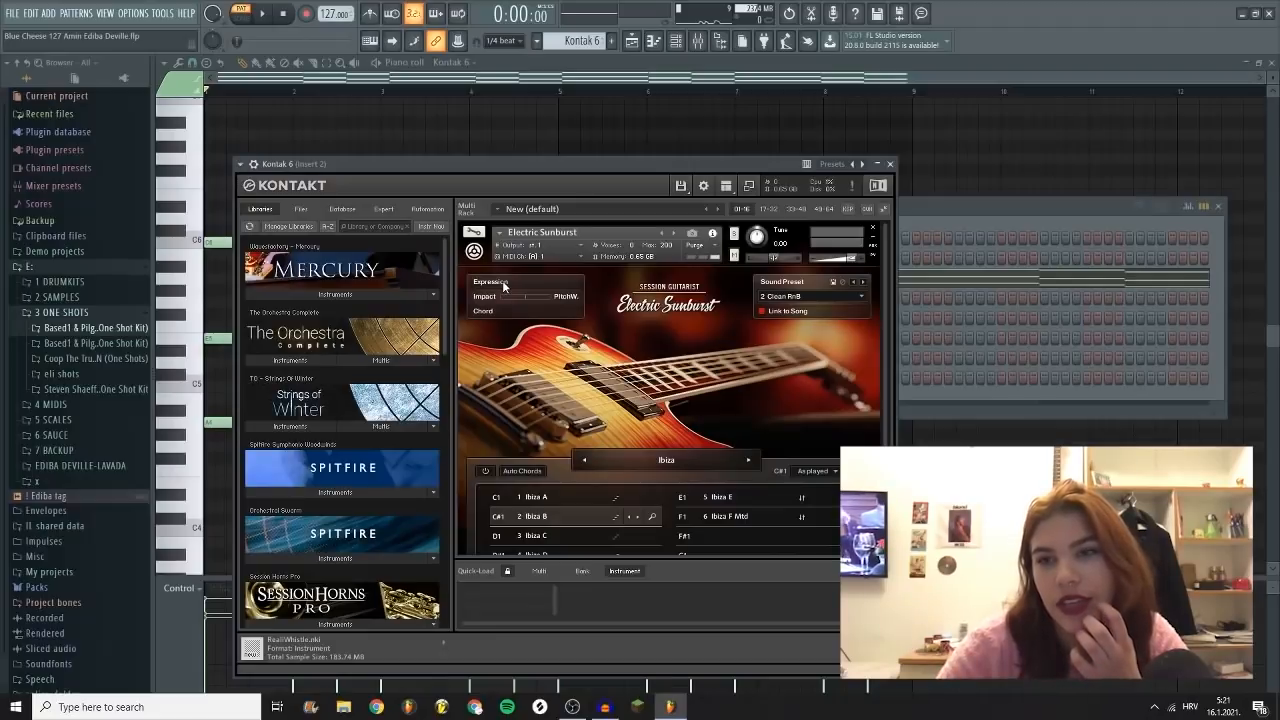
Look over the Electric Sunburst interface again and the Tin Whistle instrument on the Kontak 6 #2 channel.
drag(619, 181, 683, 167)
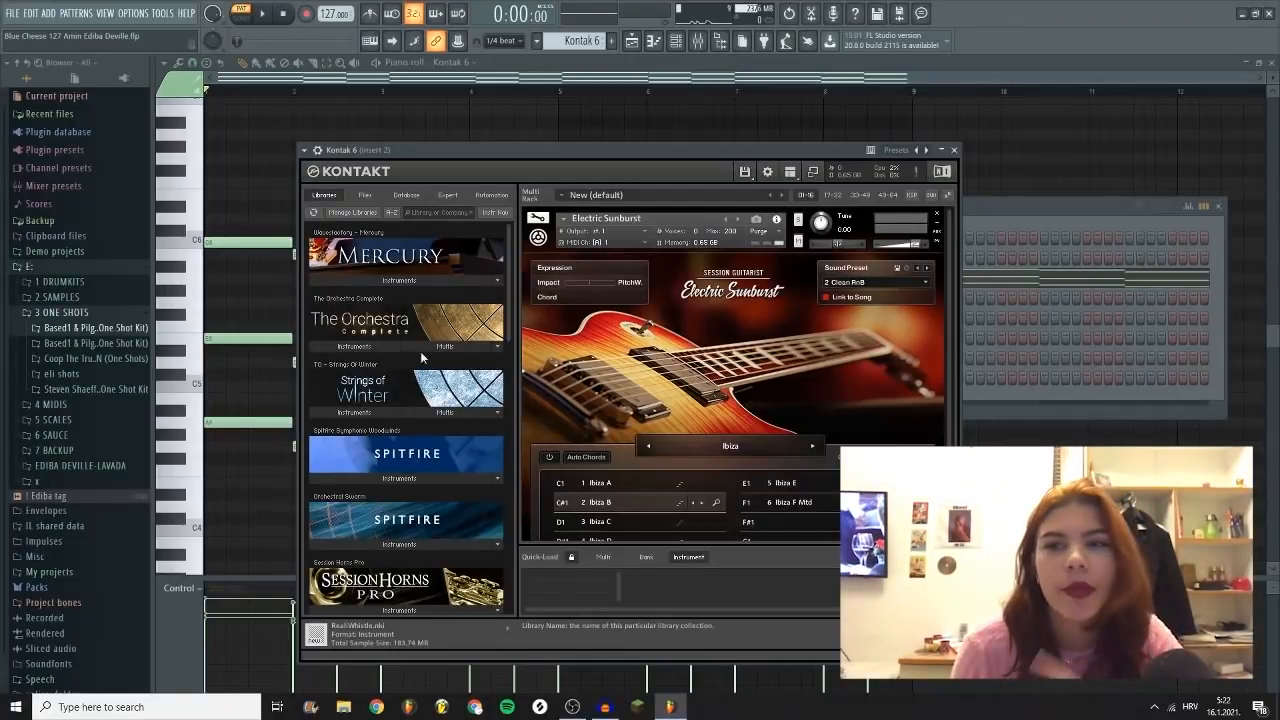
click(953, 149)
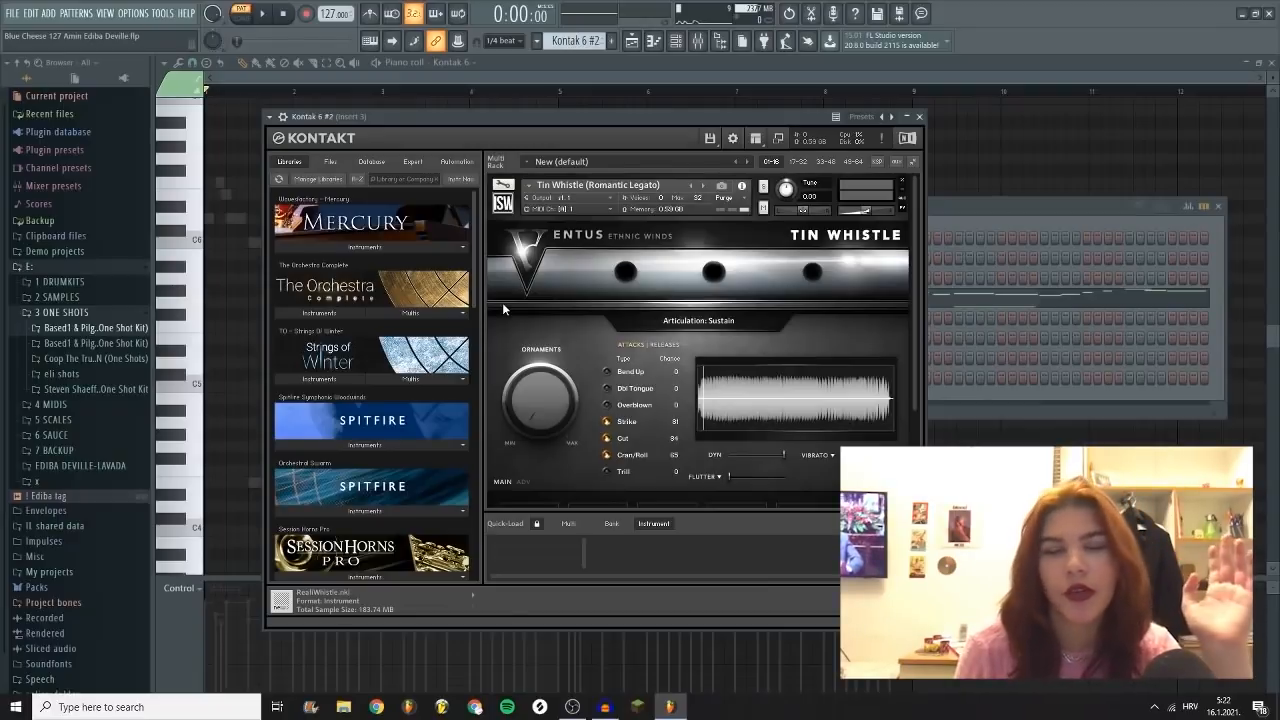
drag(521, 133, 675, 118)
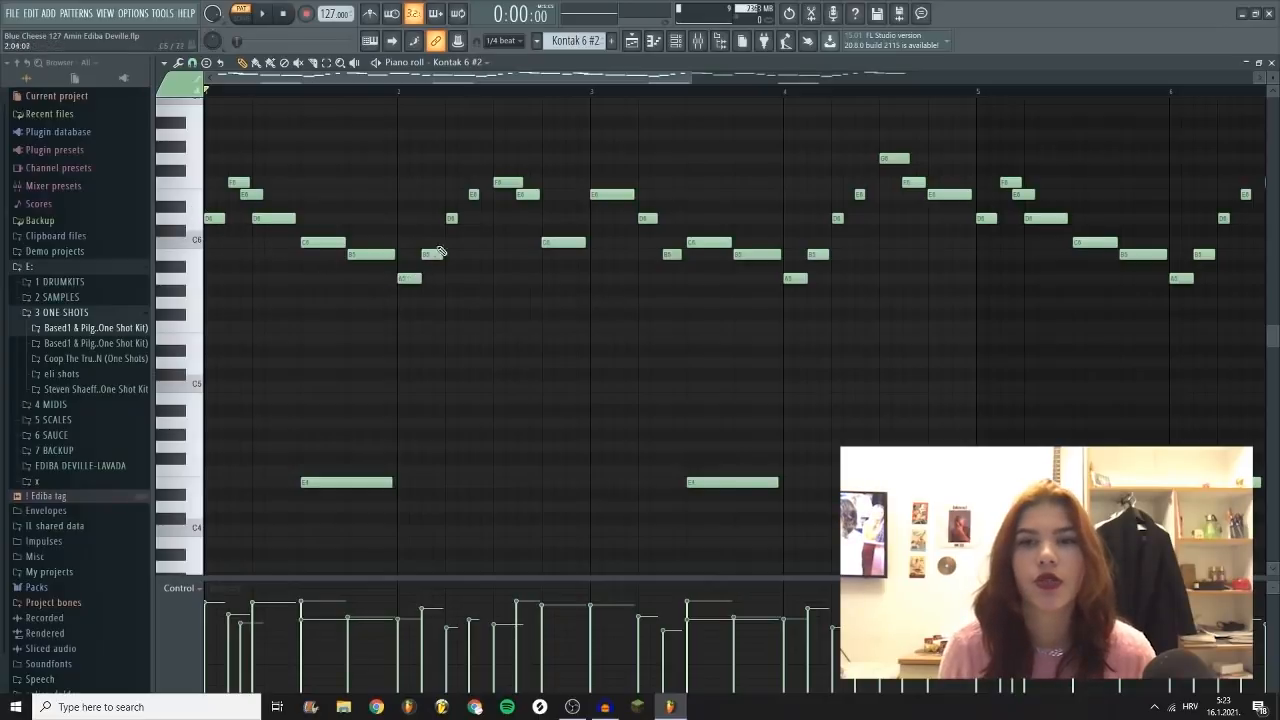
Play the tin whistle melody from bar 2 and the four descending notes at bar 10.
click(398, 93)
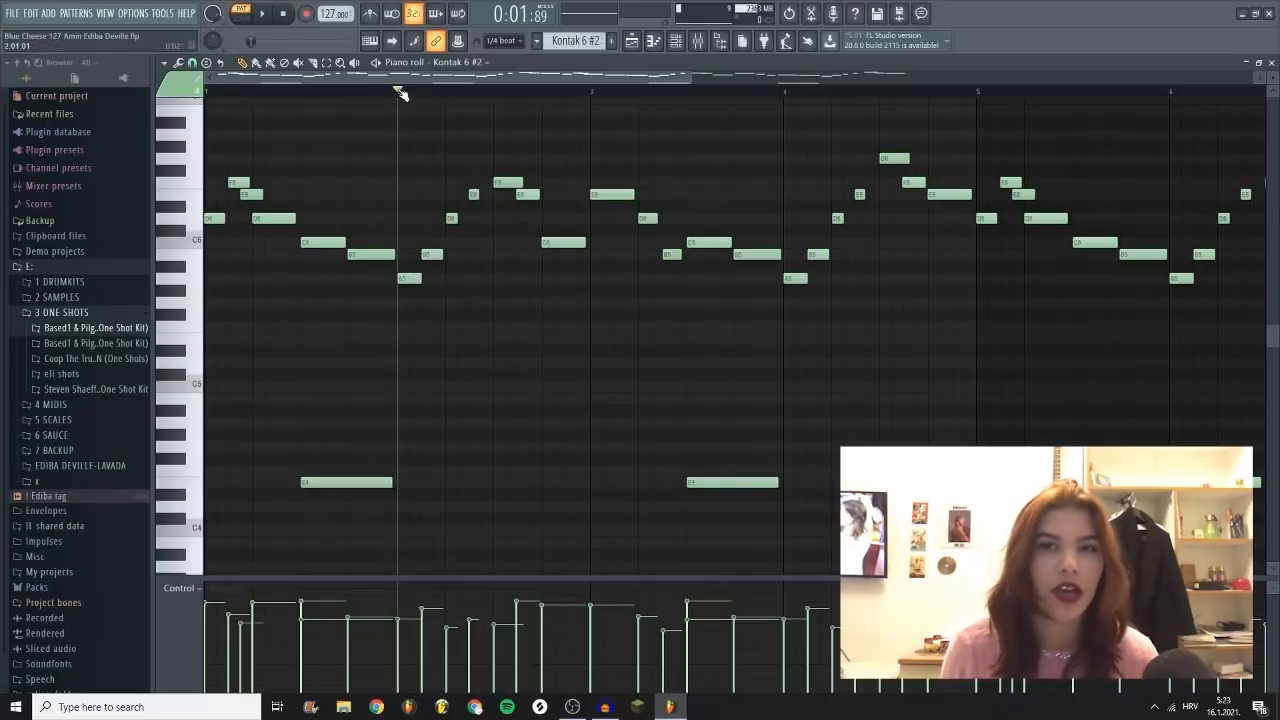
key(space)
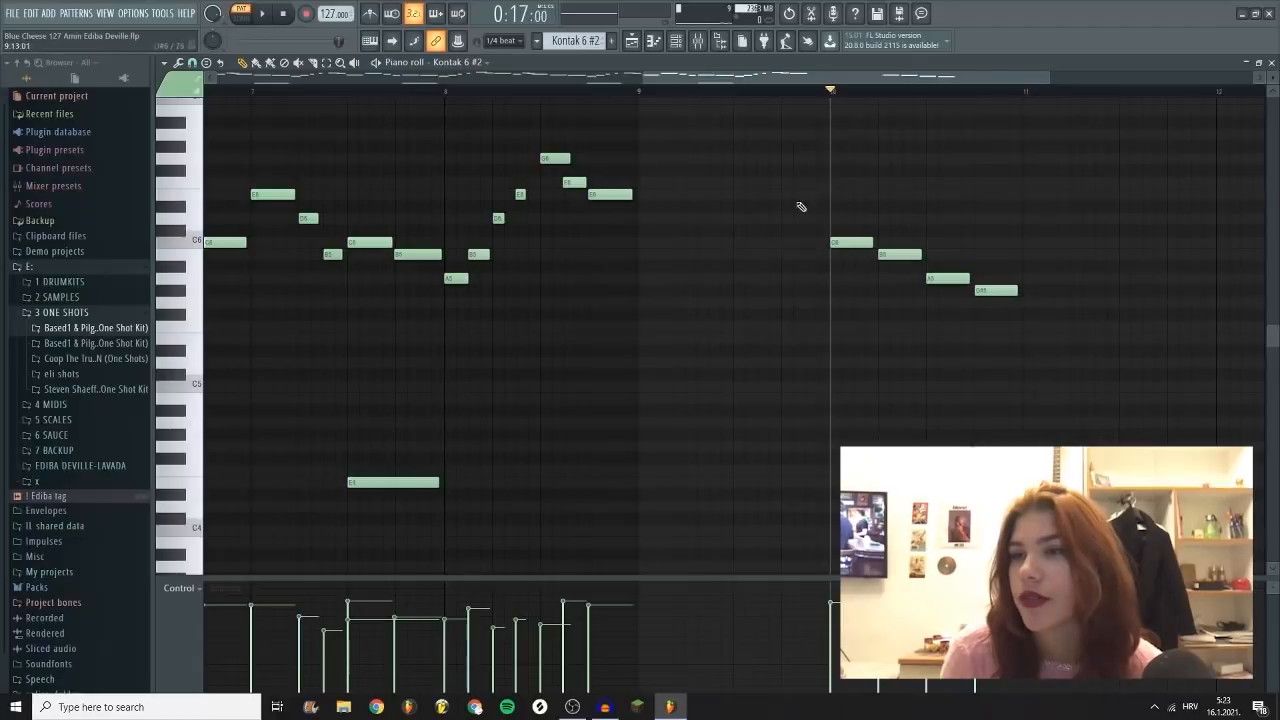
key(space)
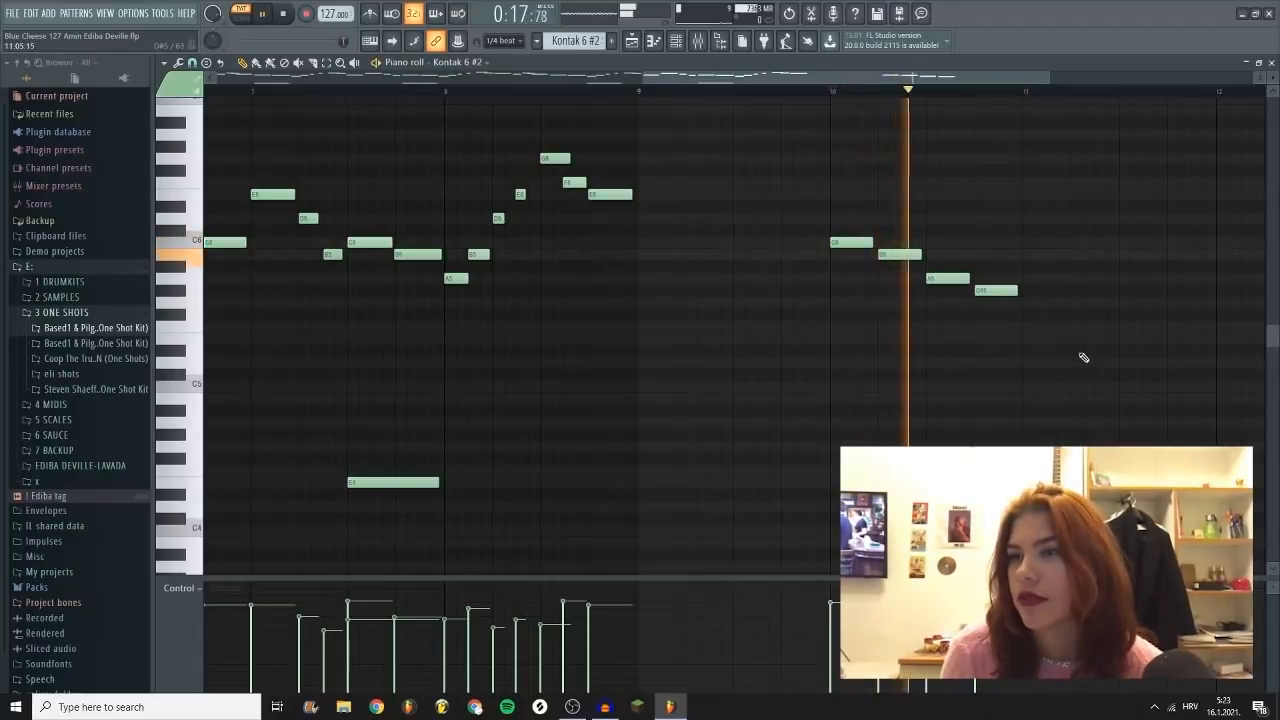
key(space)
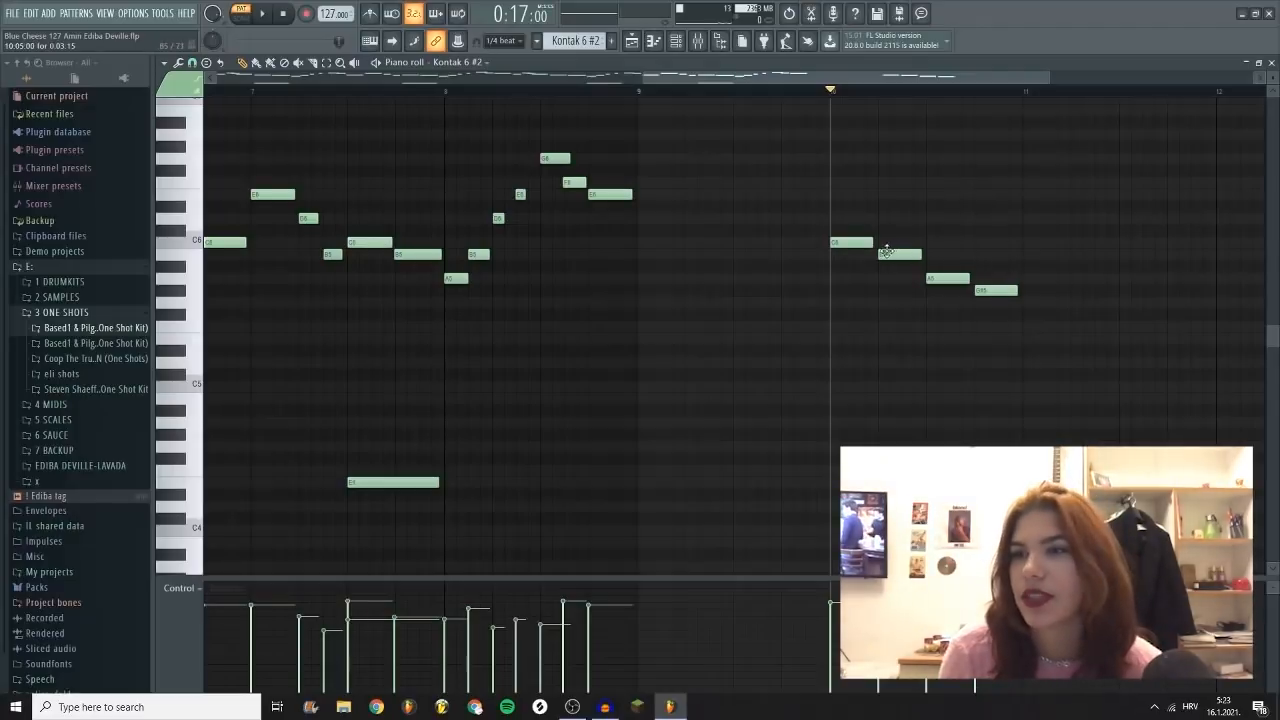
Delete the four descending demonstration notes at bar 10 of the tin whistle pattern.
drag(883, 242, 894, 256)
right_click(922, 244)
right_click(841, 239)
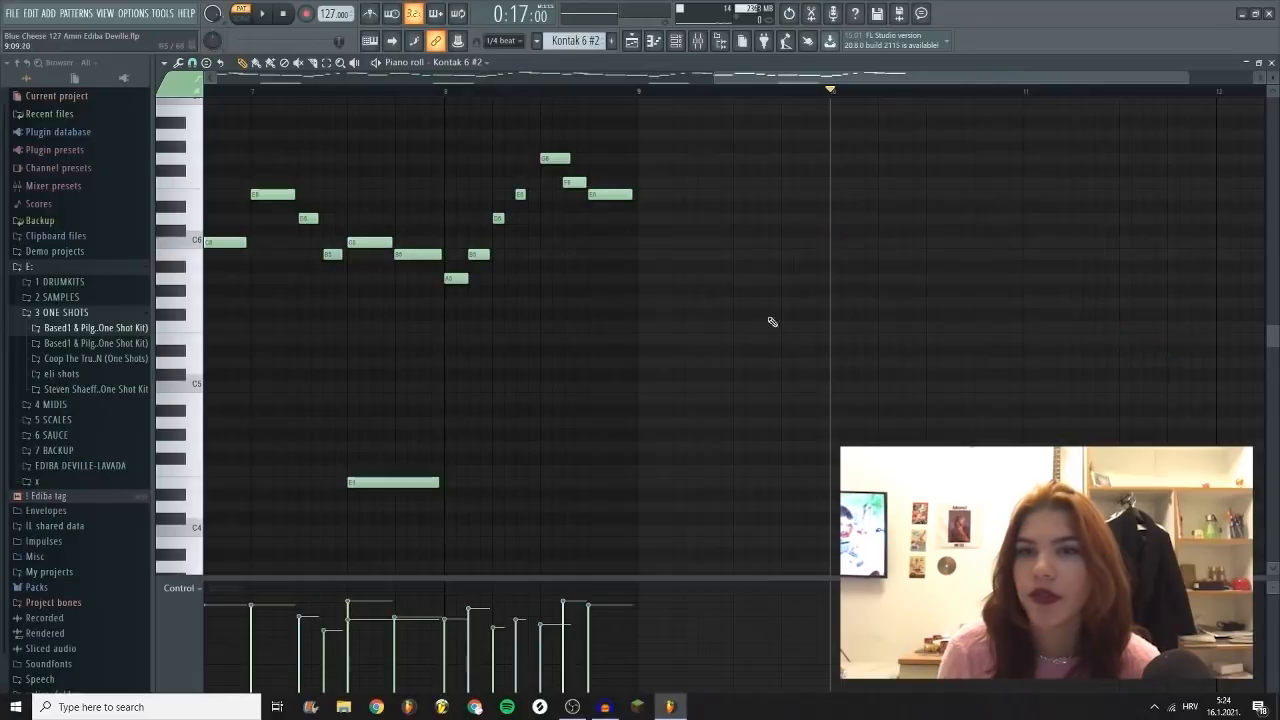
scroll(541, 288, down, 3)
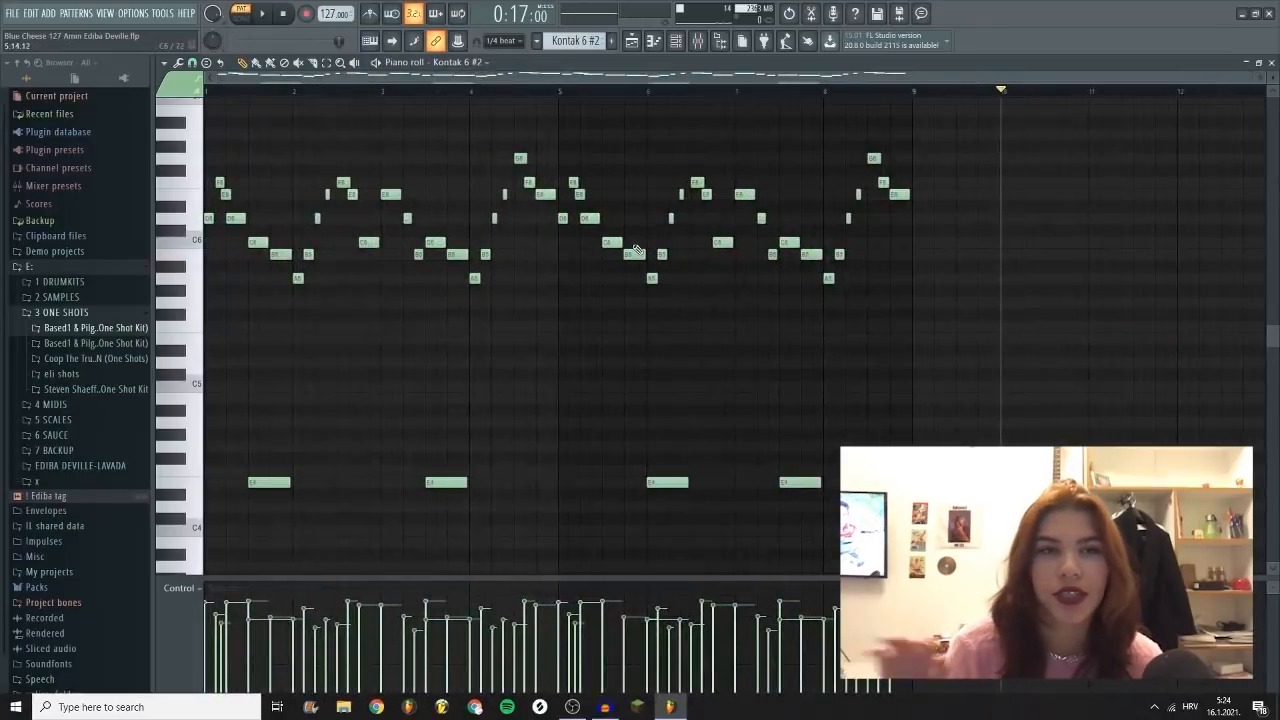
scroll(563, 280, up, 3)
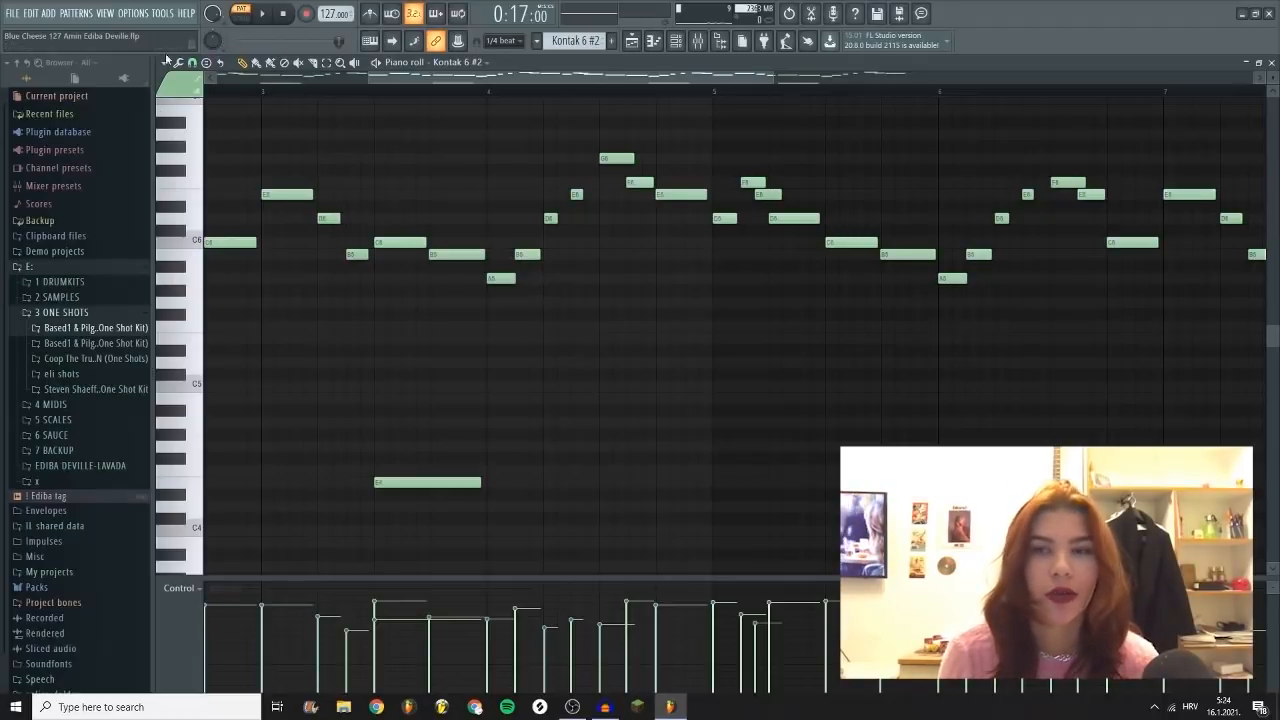
scroll(538, 370, down, 3)
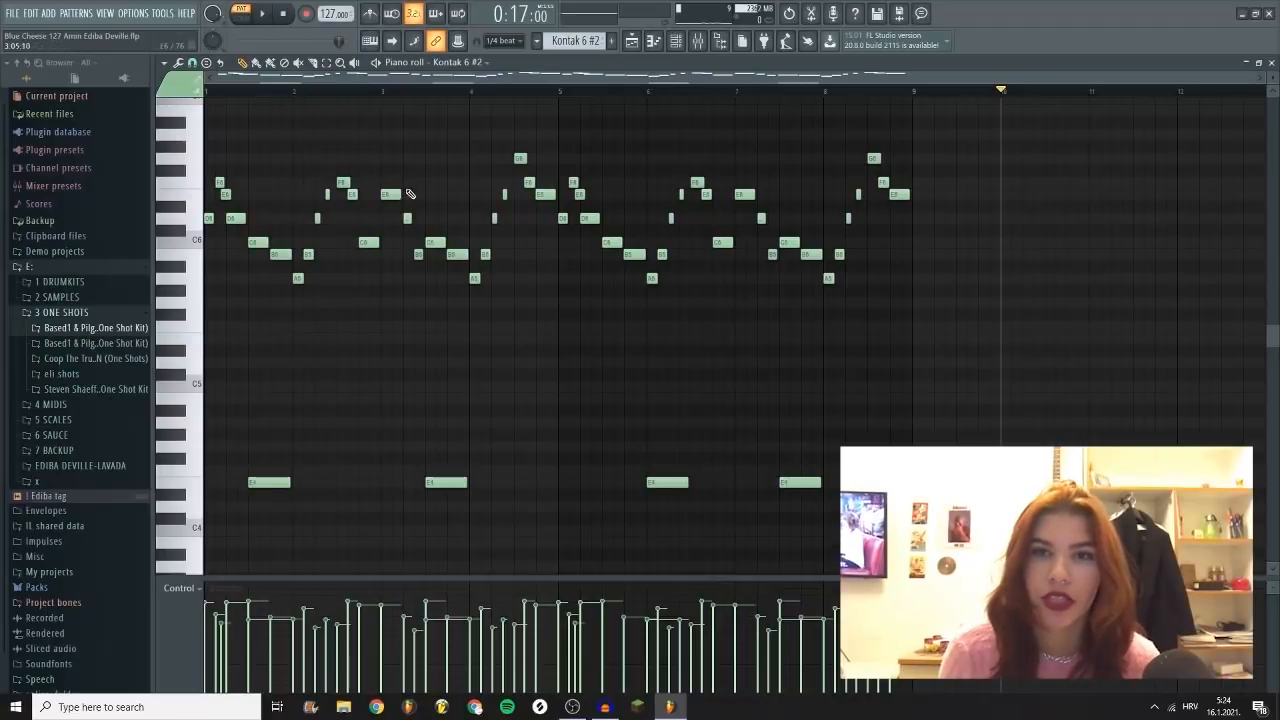
scroll(409, 193, up, 5)
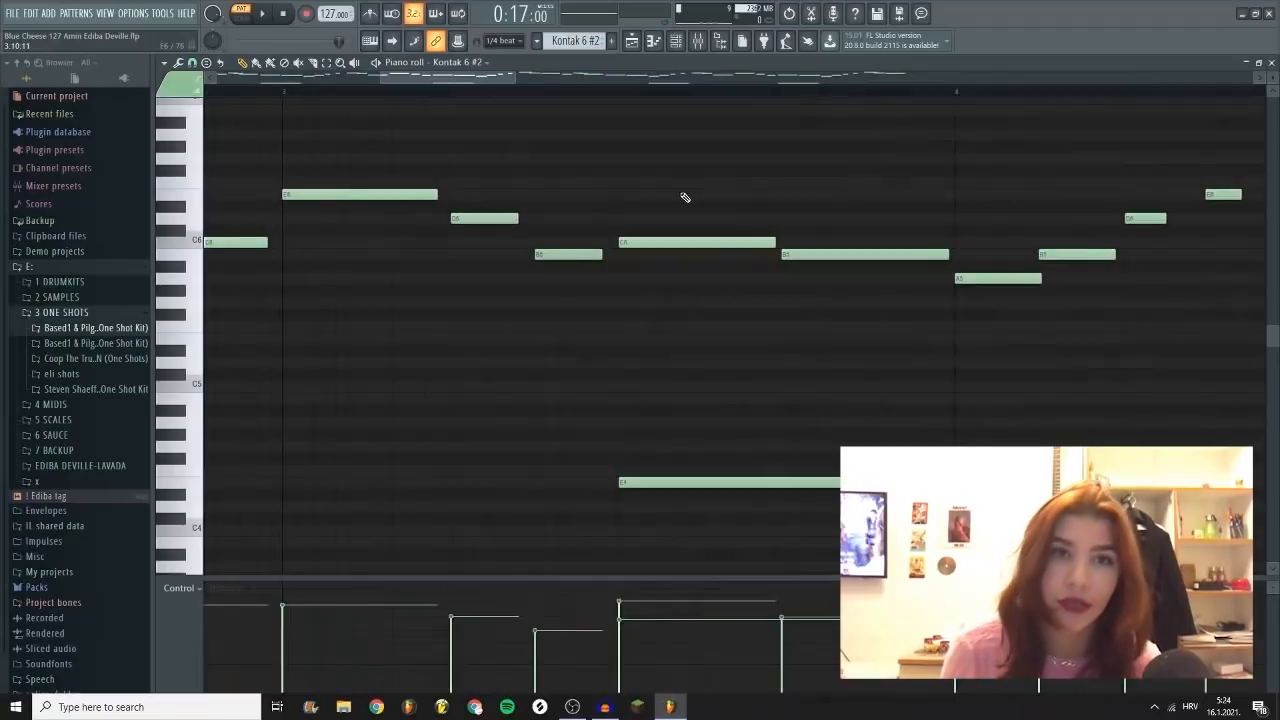
Audition the tin whistle on mixer Insert 3 with its effects bypassed, and again with Fruity parametric EQ 2 enabled.
key(F9)
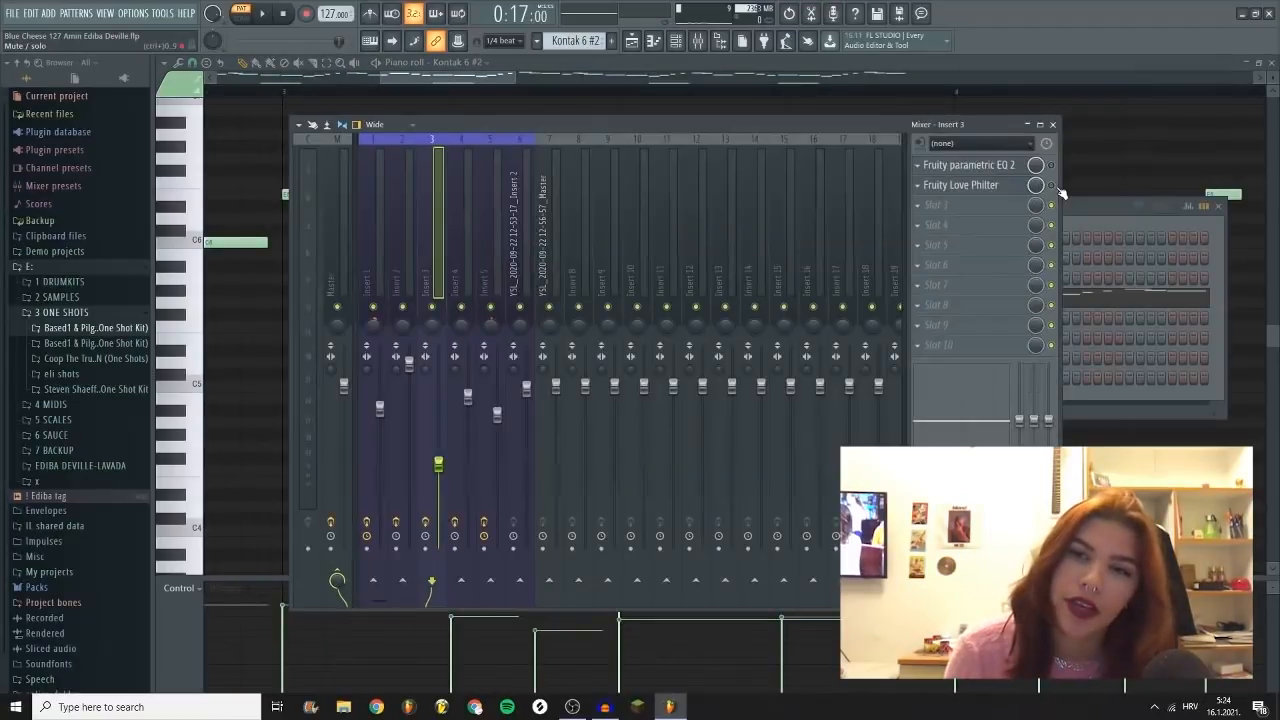
key(space)
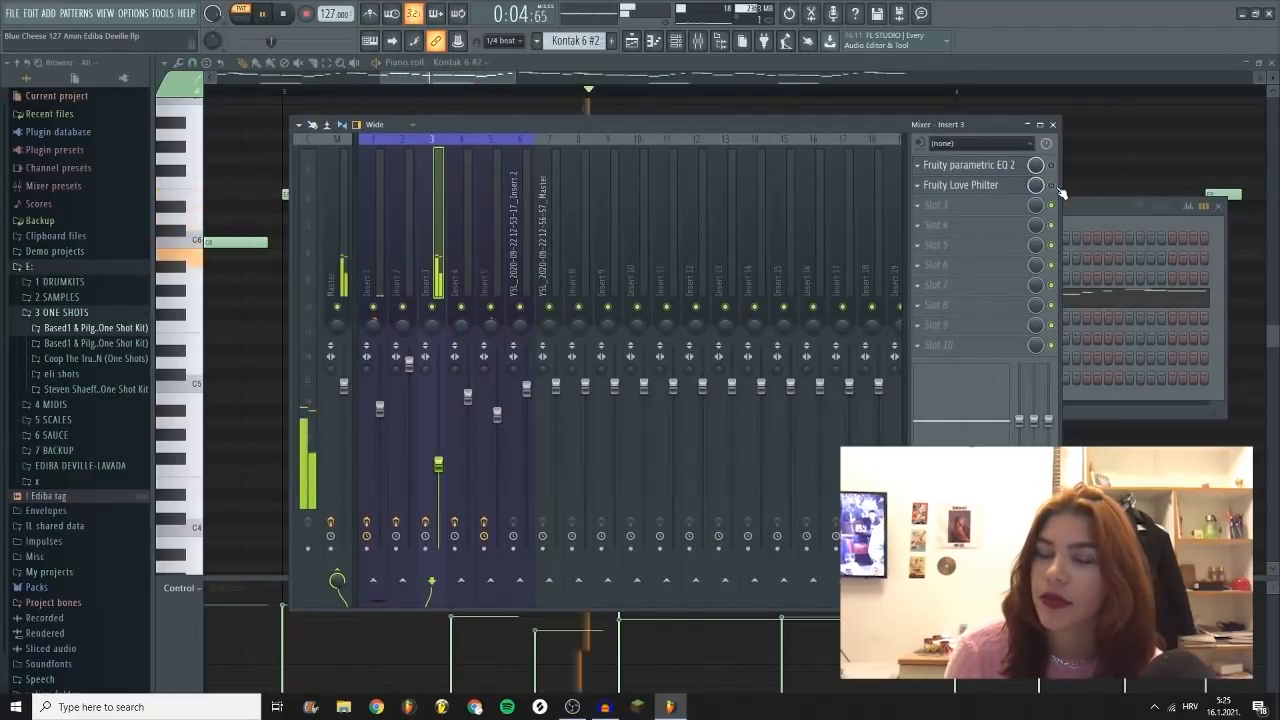
key(space)
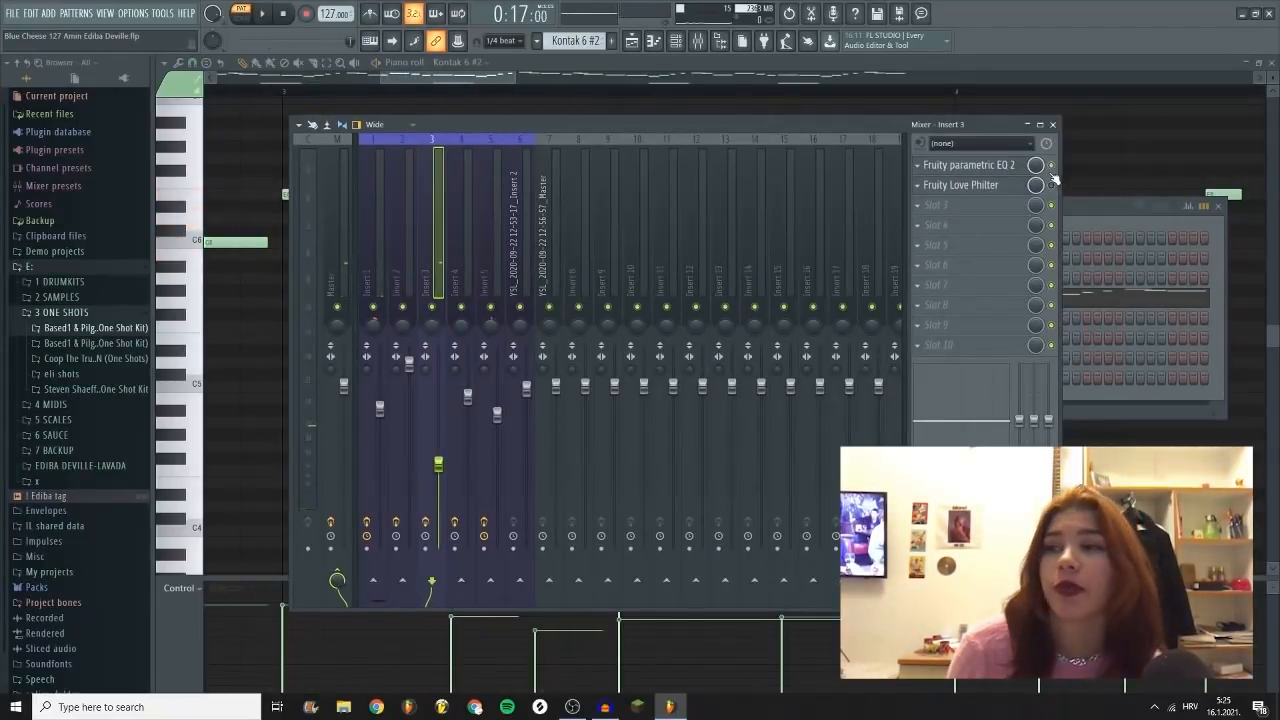
key(space)
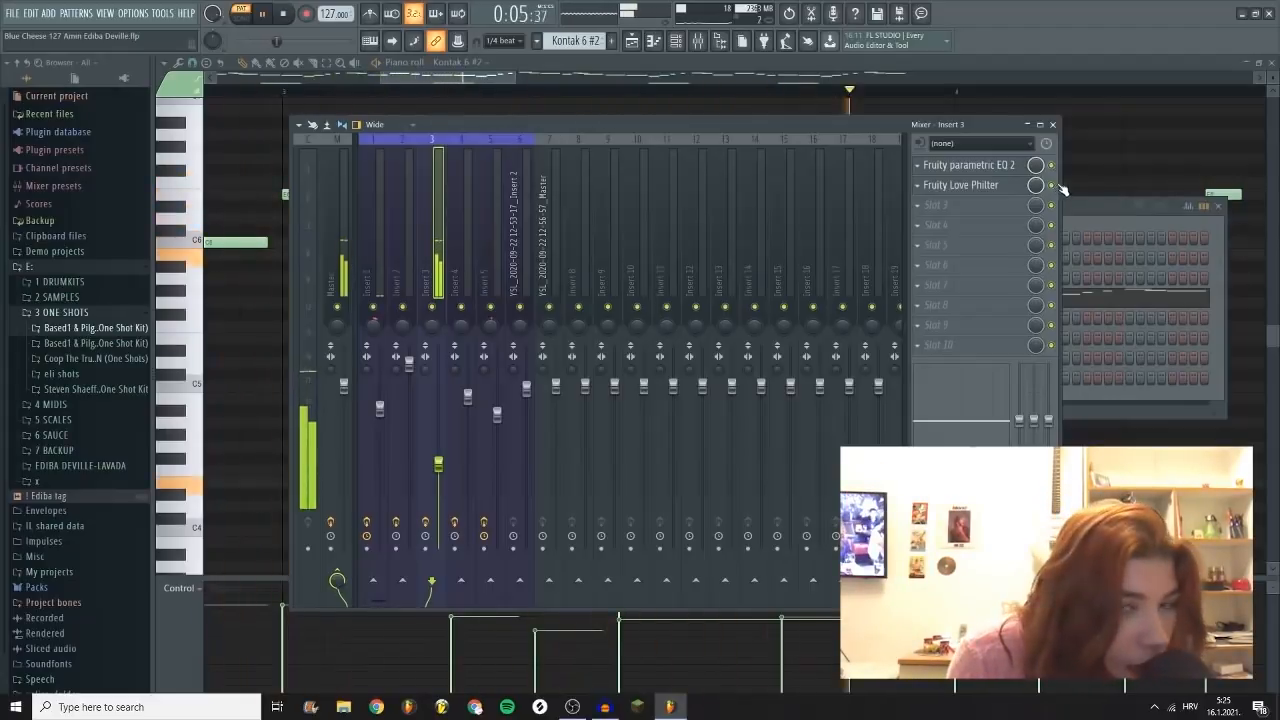
key(space)
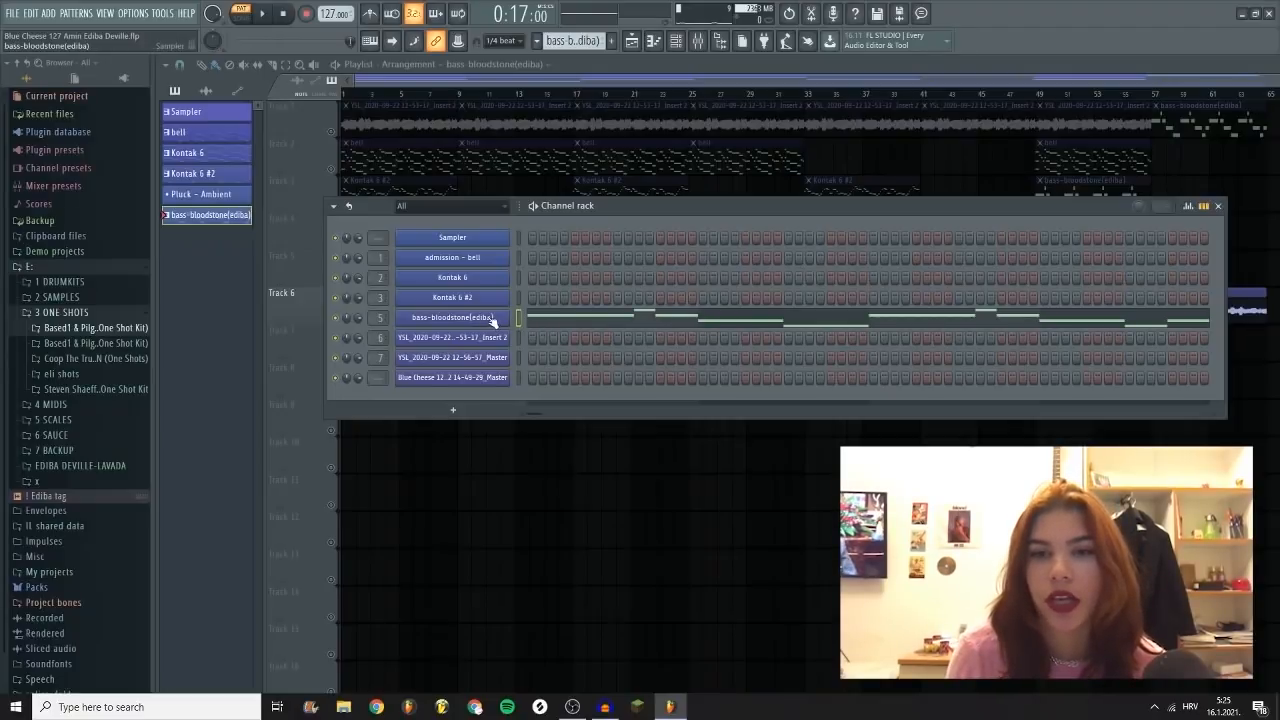
View the full bass-bloodstone note pattern in the piano roll and play it.
click(566, 319)
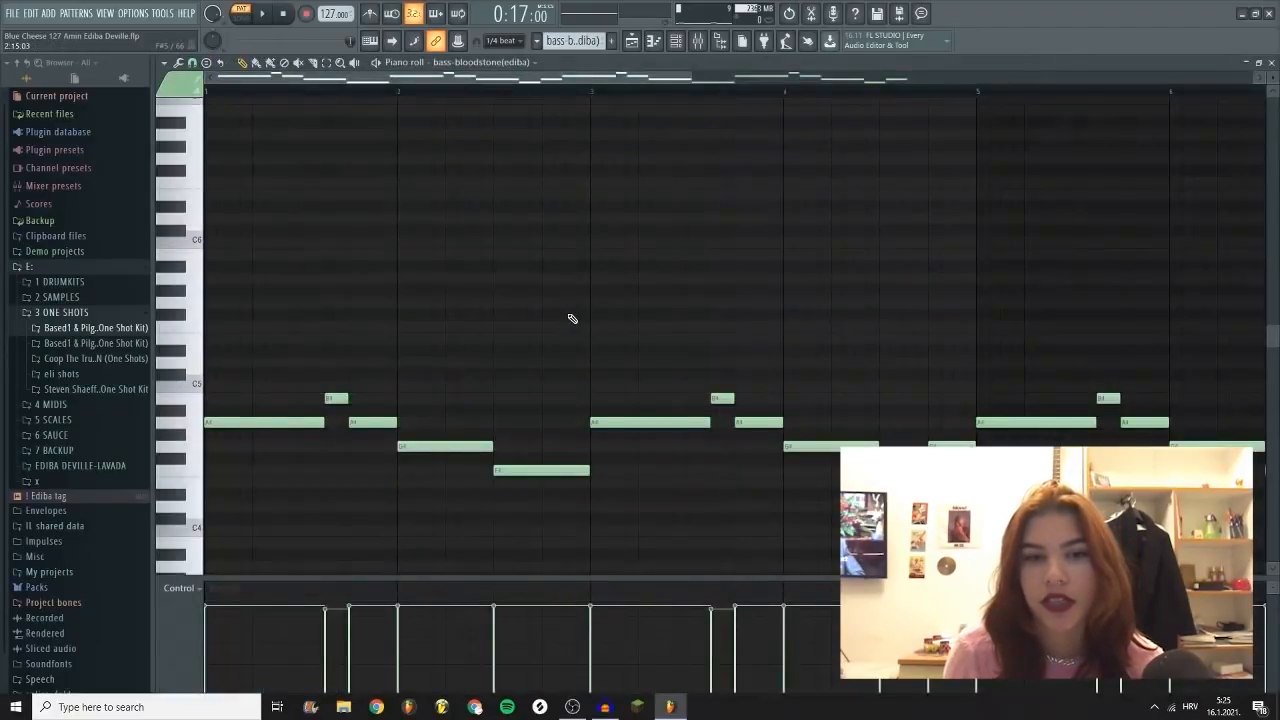
scroll(571, 319, down, 3)
key(space)
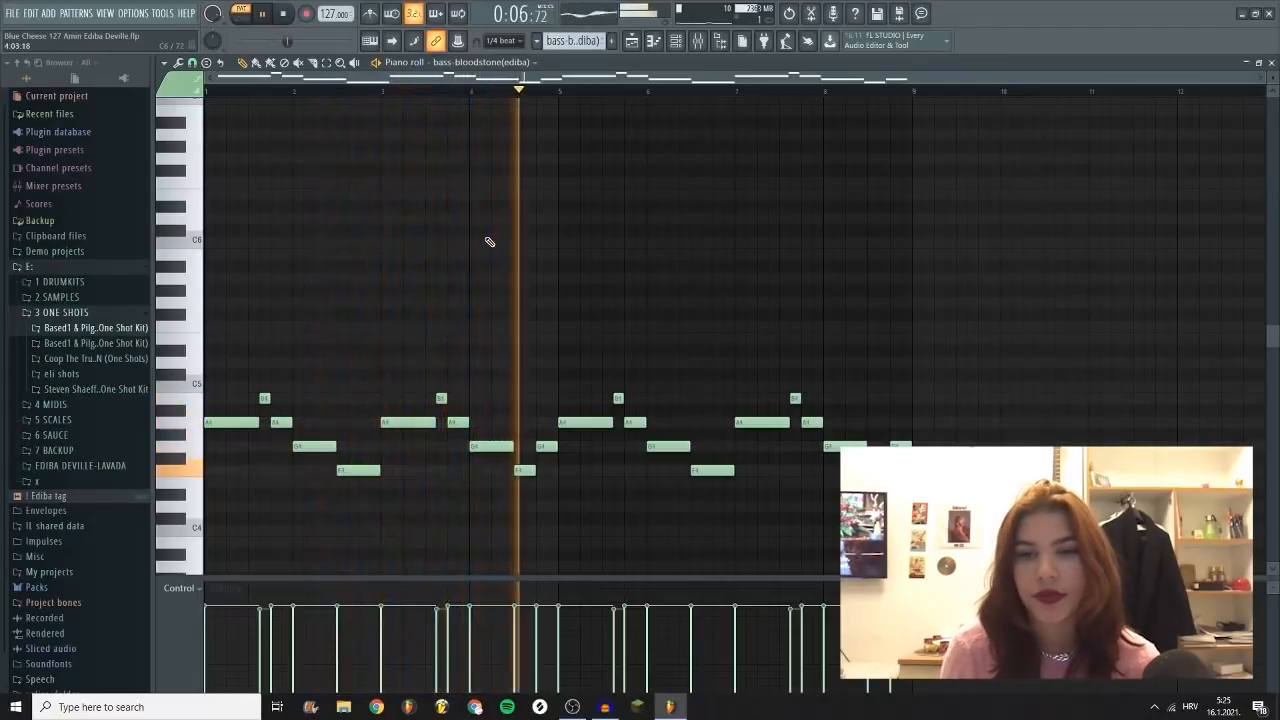
key(space)
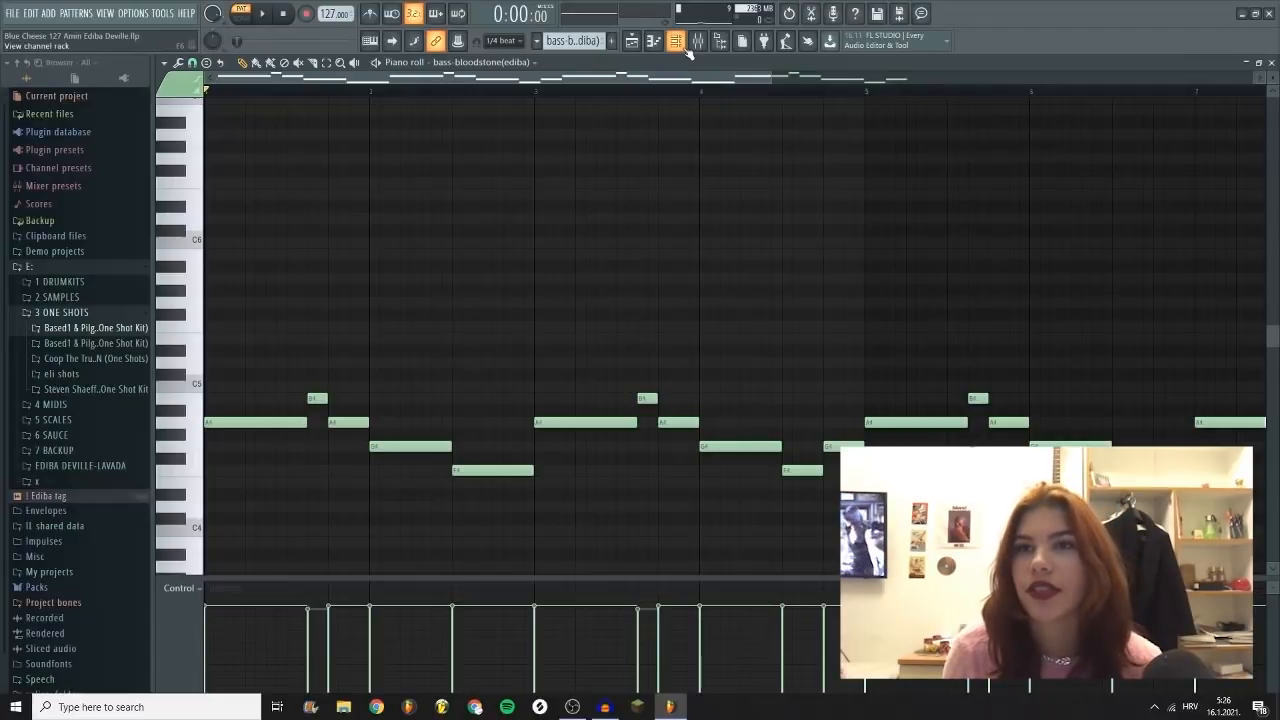
Inspect the 1973-Pre and Fruity parametric EQ 2 settings on the bass's mixer Insert 5.
key(F6)
click(701, 43)
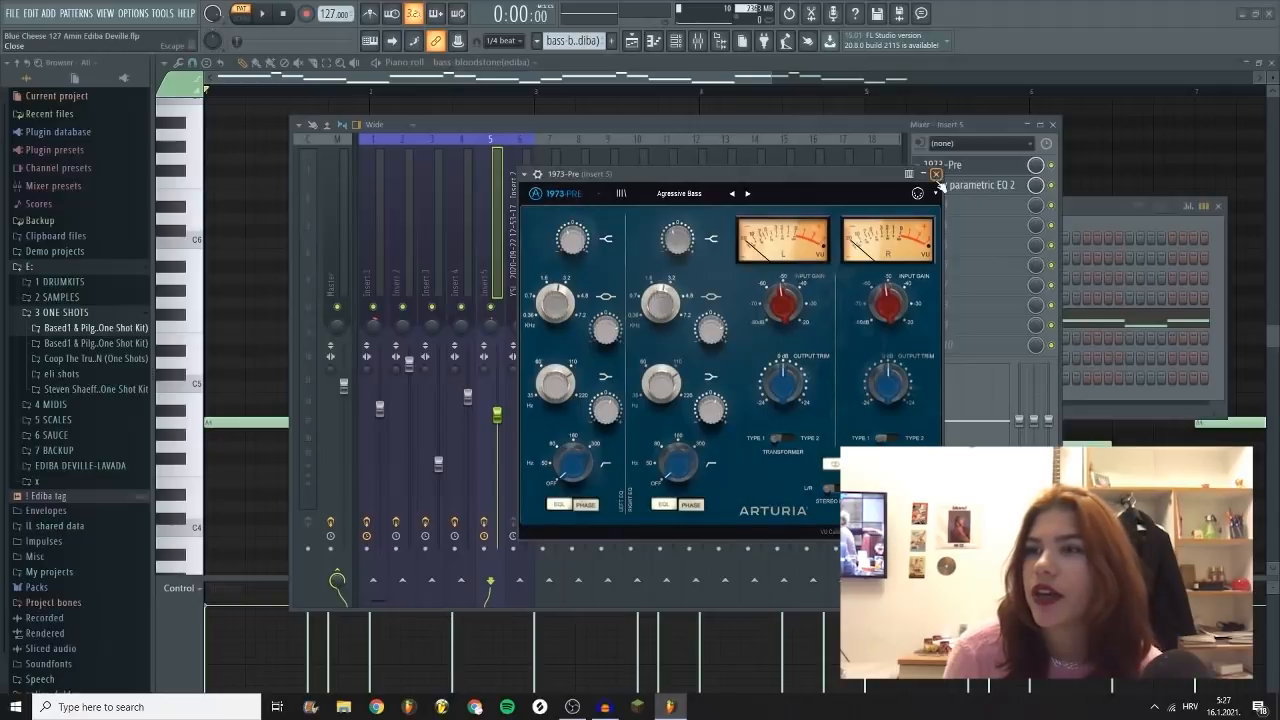
click(937, 178)
click(970, 186)
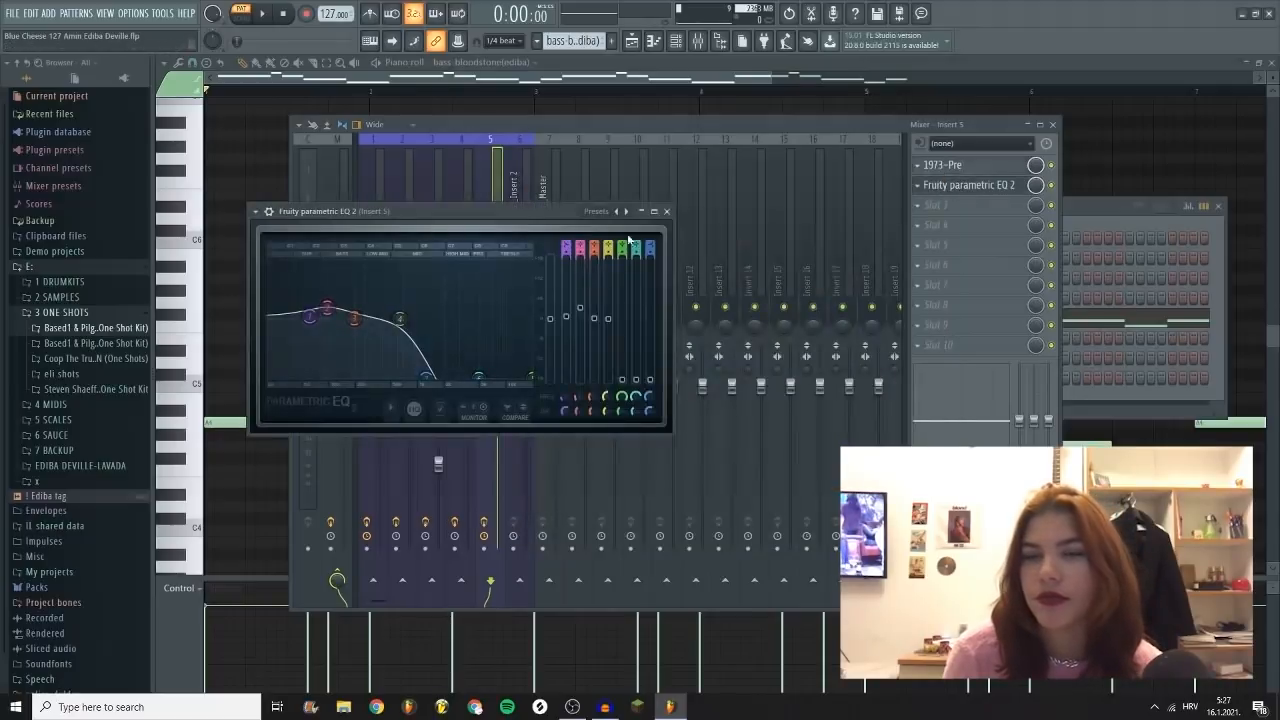
click(667, 212)
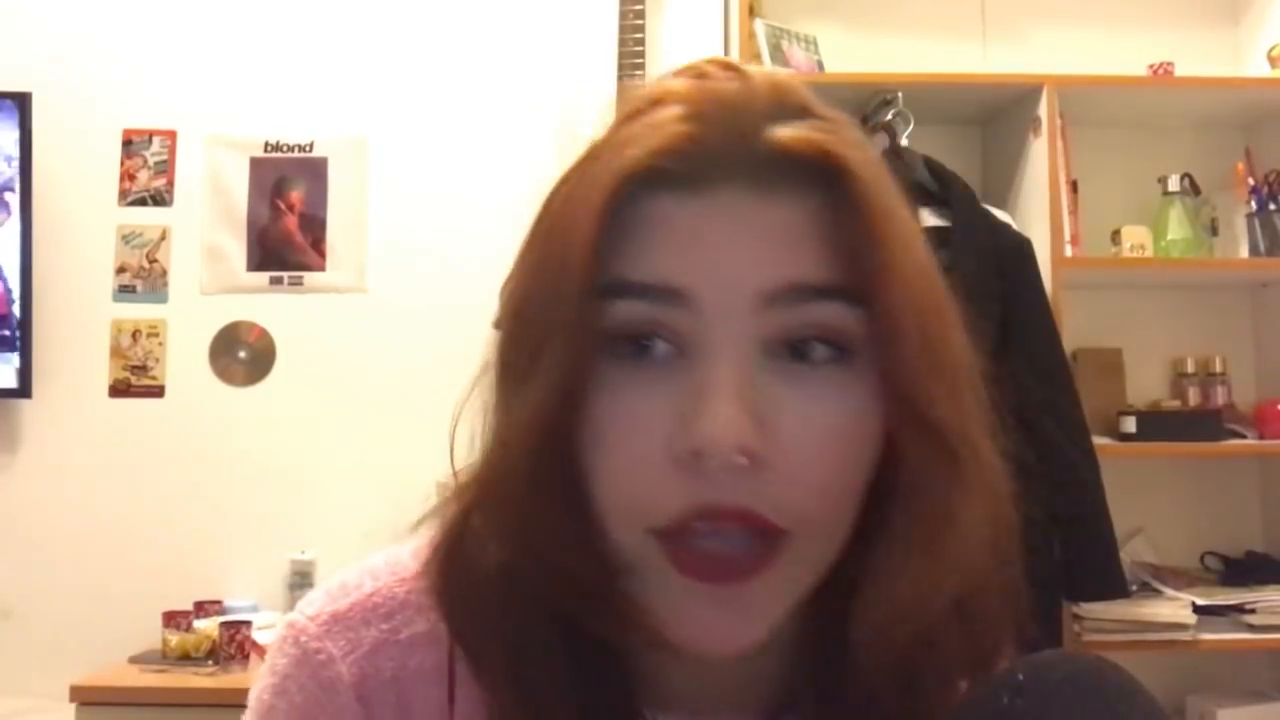